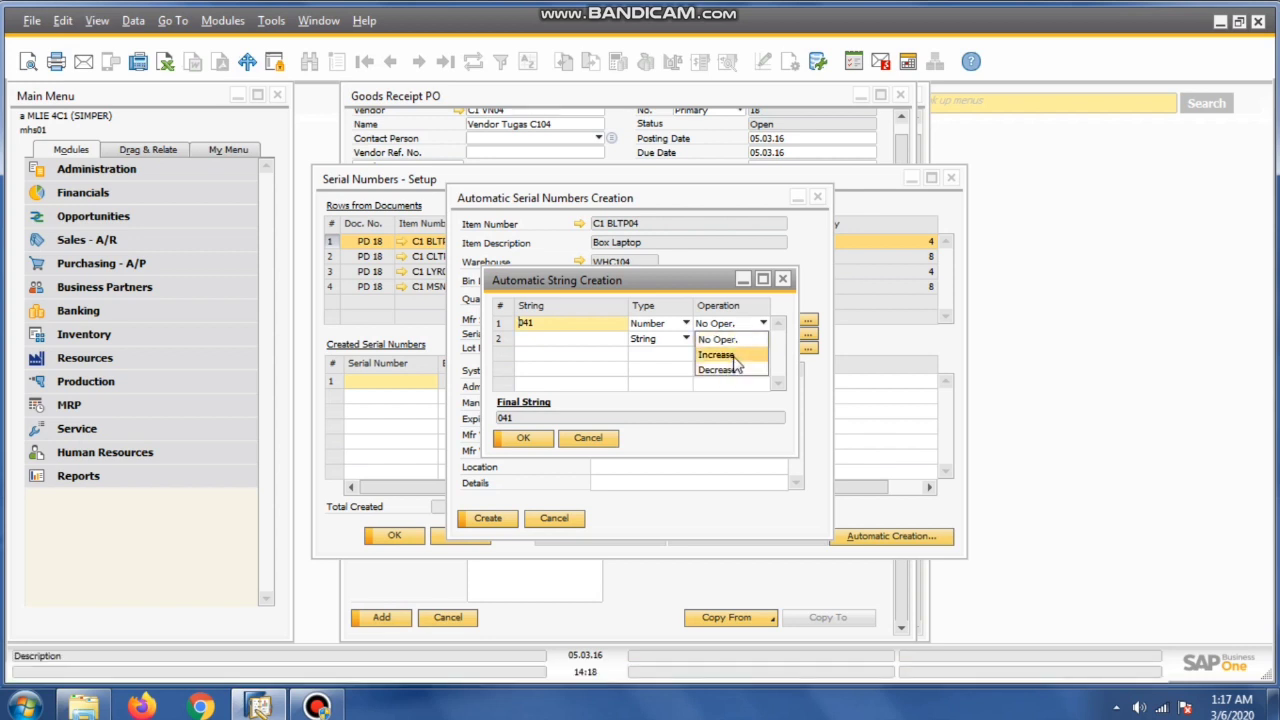
Create the Box Laptop serial numbers by increasing the number string from 041, and save them
click(726, 355)
click(523, 438)
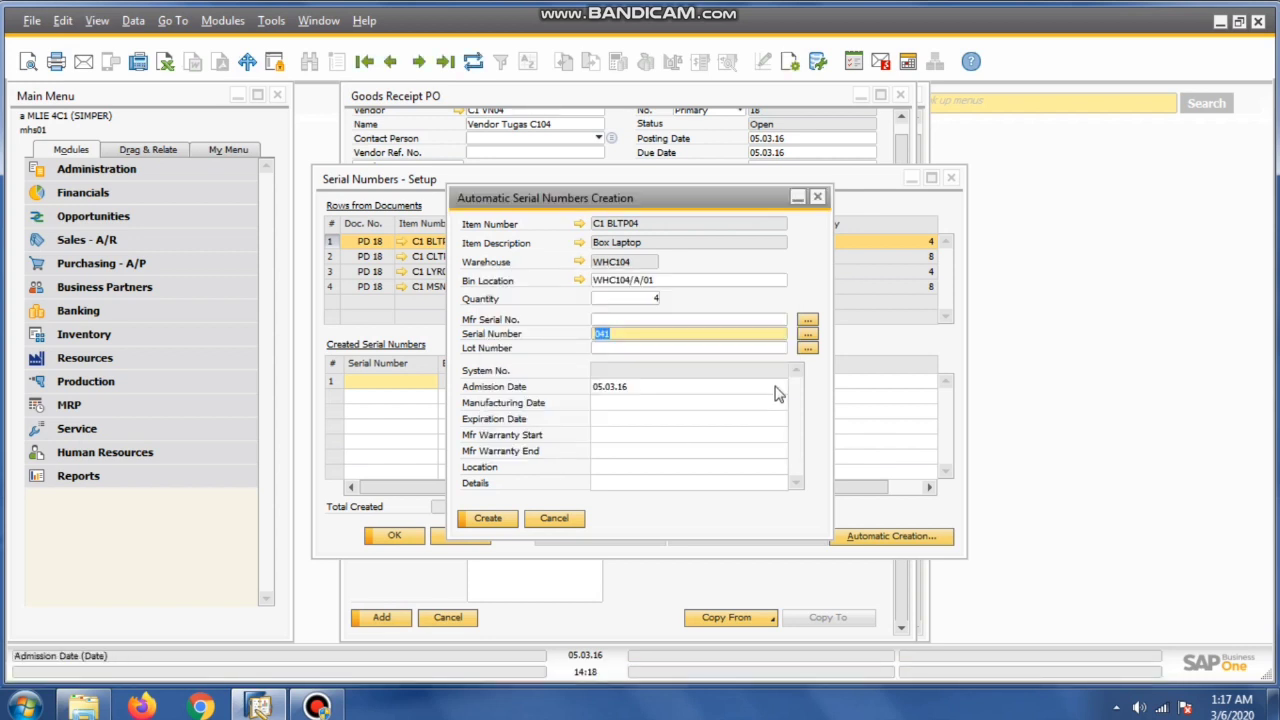
click(488, 518)
click(686, 258)
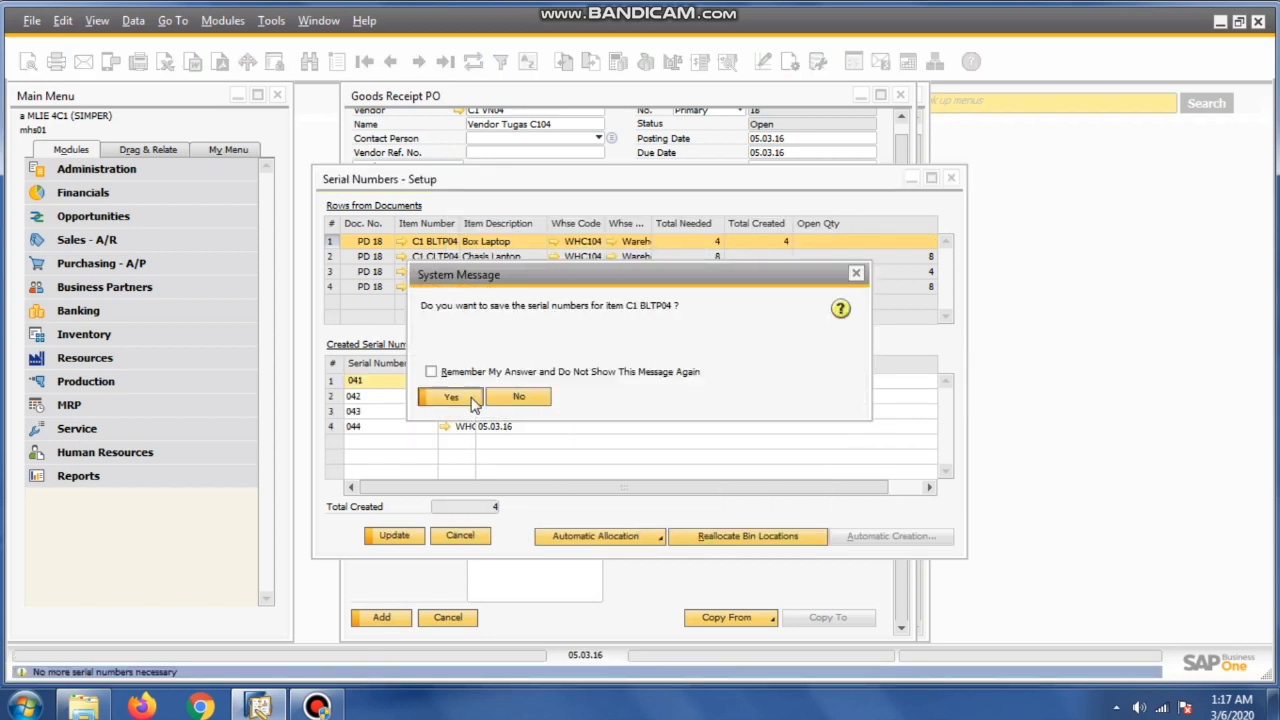
click(466, 400)
Start automatic serial number creation for Chasis Laptop with bin location WHC104/A/02
click(890, 536)
click(729, 283)
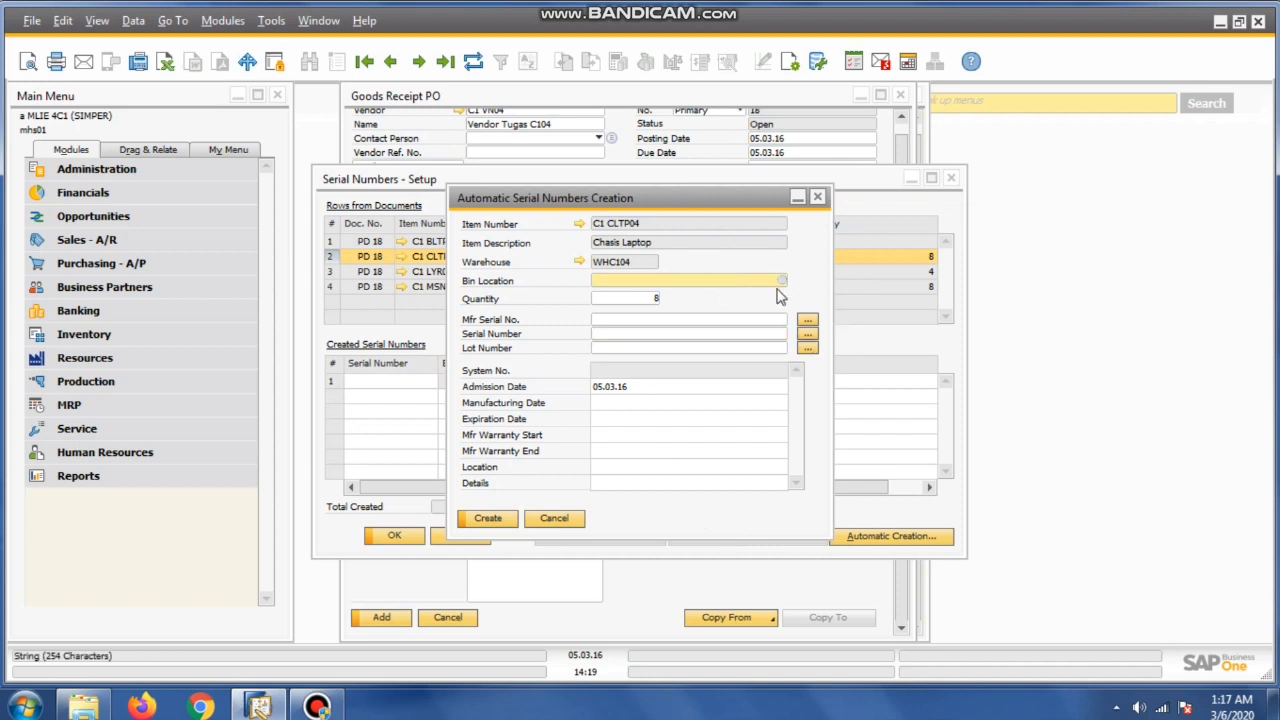
key(Tab)
double_click(629, 312)
Create the Chasis Laptop serial numbers from 004 as an increasing number string, and save them
click(731, 334)
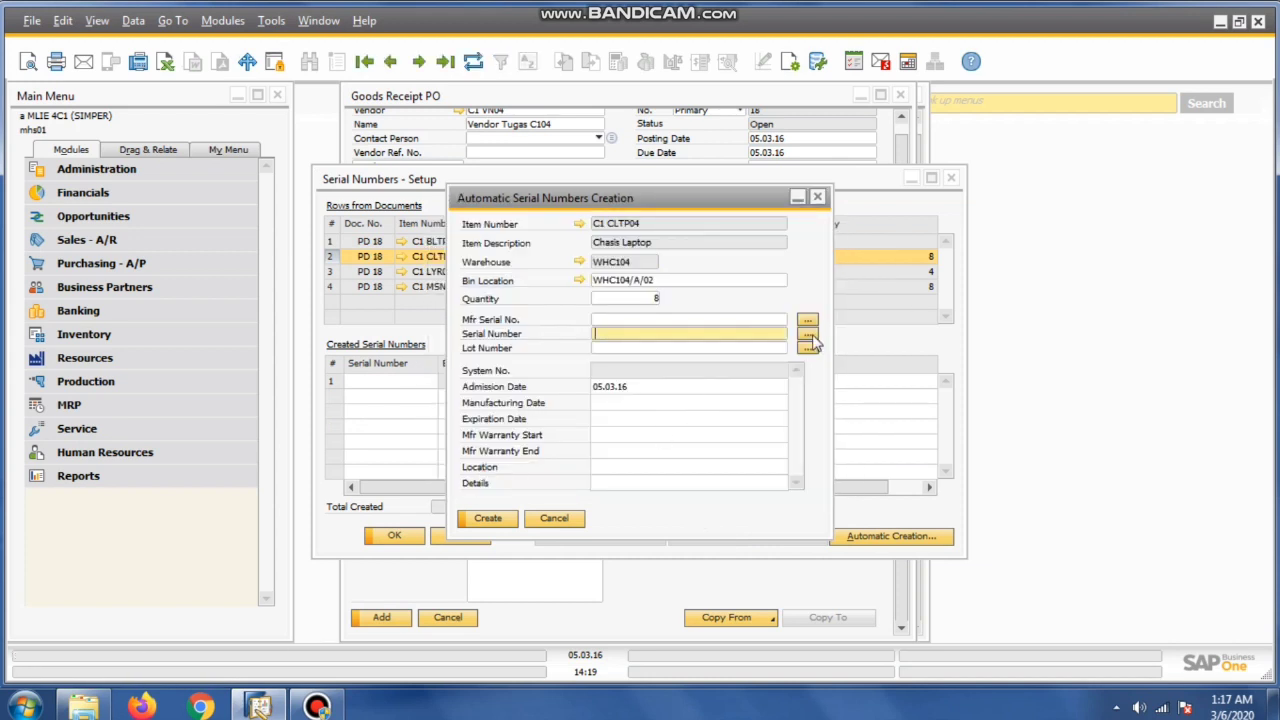
key(Tab)
text(0)
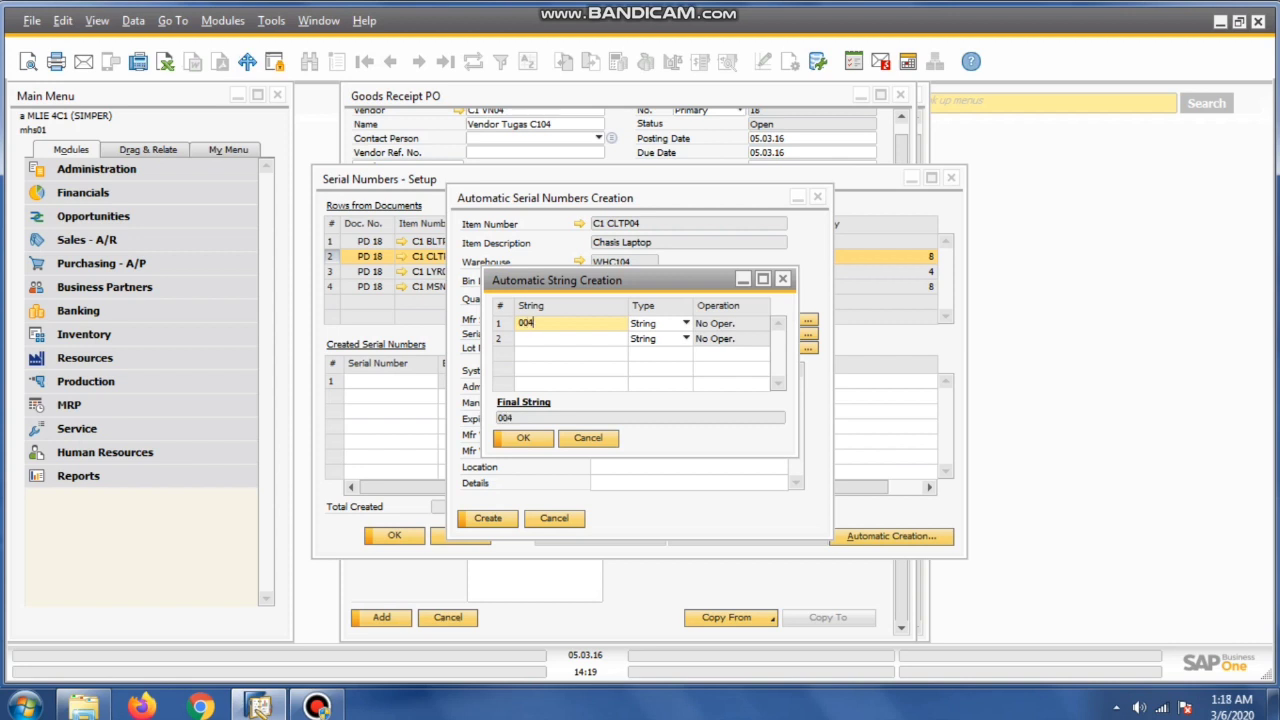
click(686, 323)
click(651, 357)
click(725, 323)
click(712, 354)
click(522, 437)
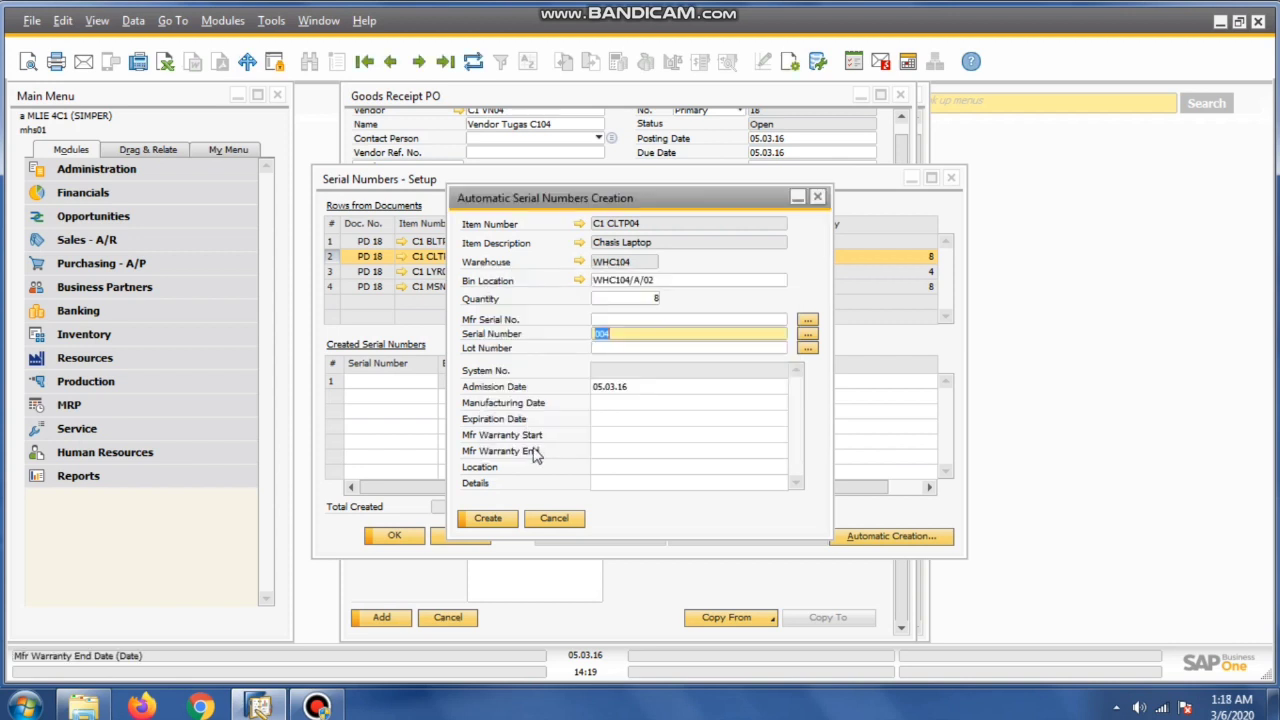
click(505, 522)
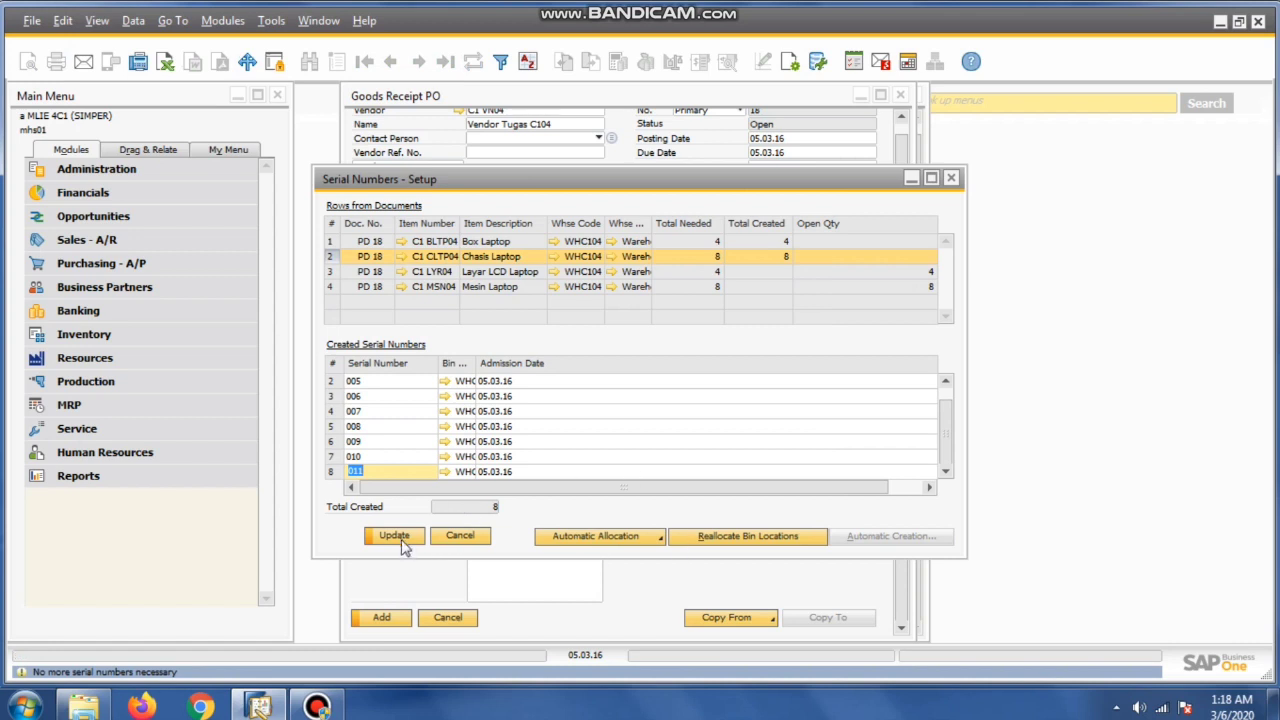
click(398, 538)
Start automatic serial number creation for Layar LCD Laptop with bin location WHC104/A/03
click(872, 536)
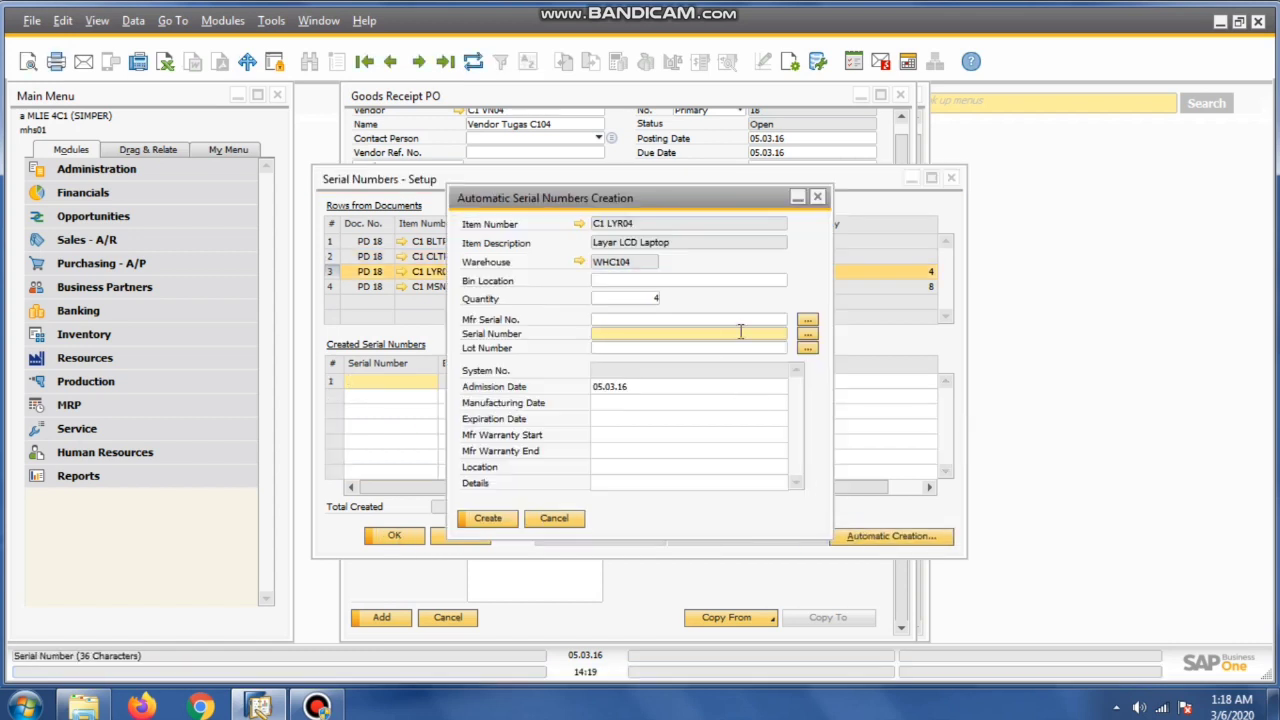
click(690, 280)
key(Tab)
click(684, 332)
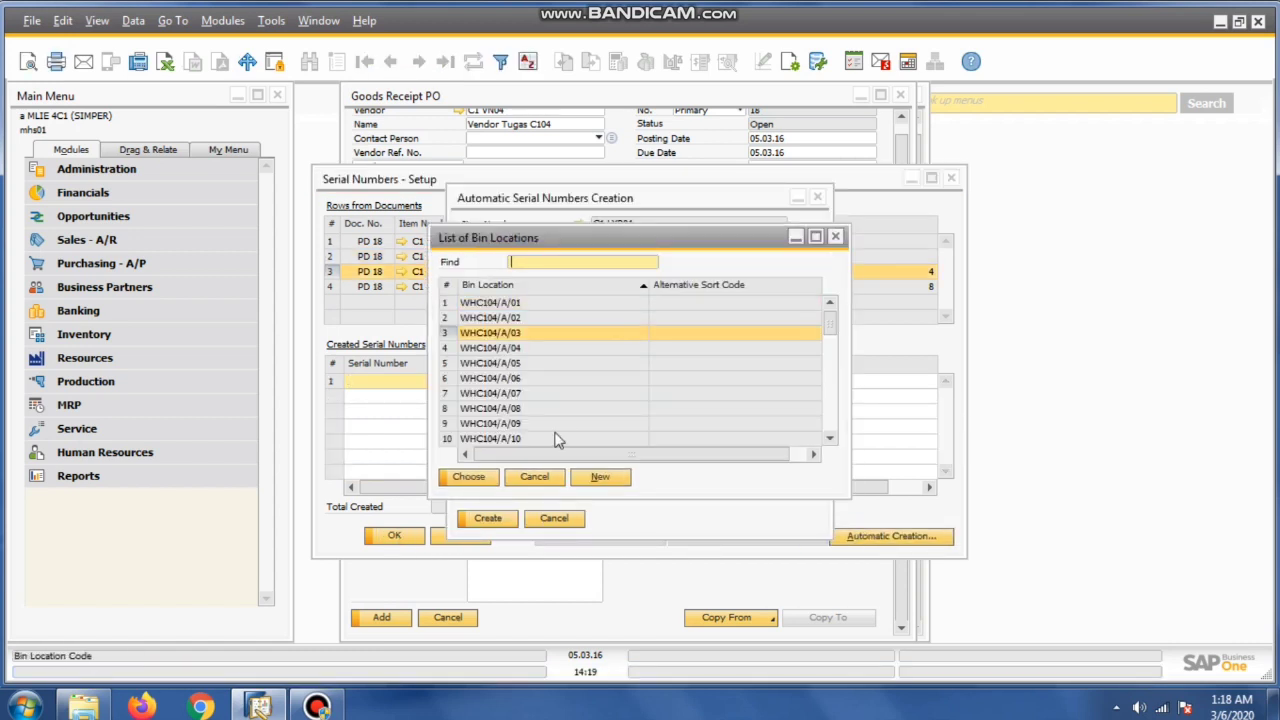
click(484, 472)
Create the Layar LCD Laptop serial numbers from 0004 as an increasing number string, and save them
click(807, 323)
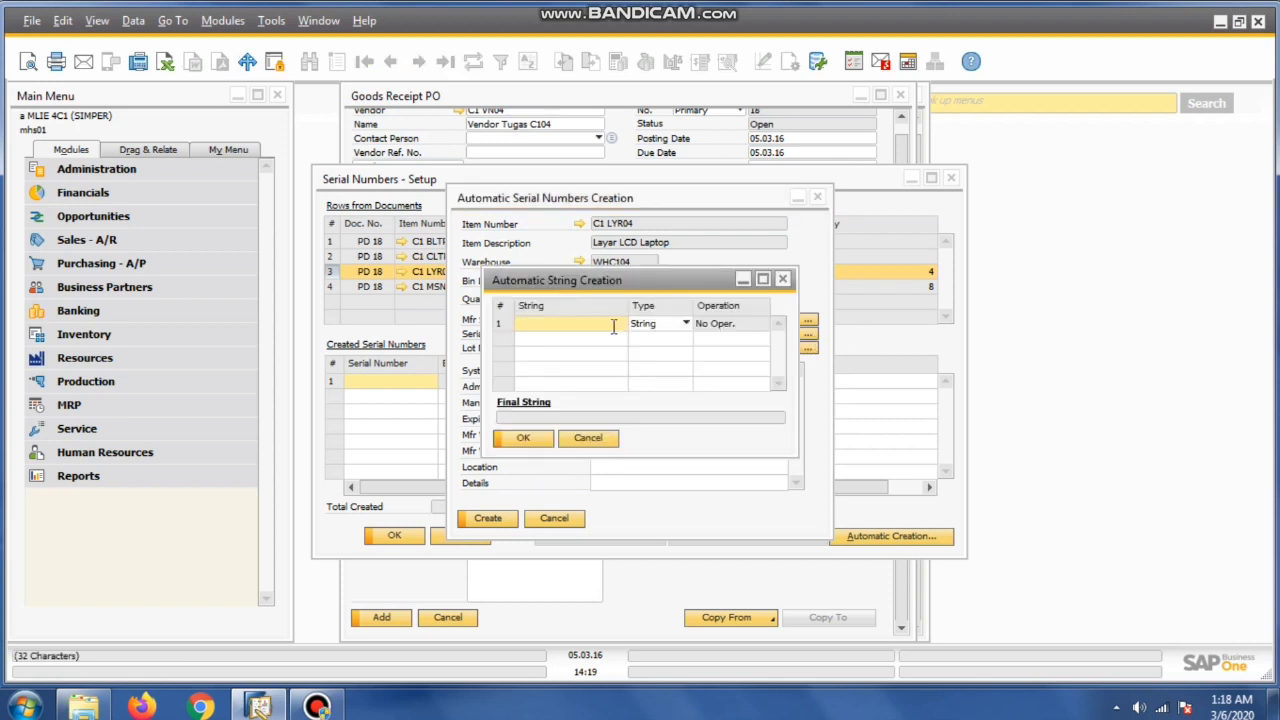
text(0004)
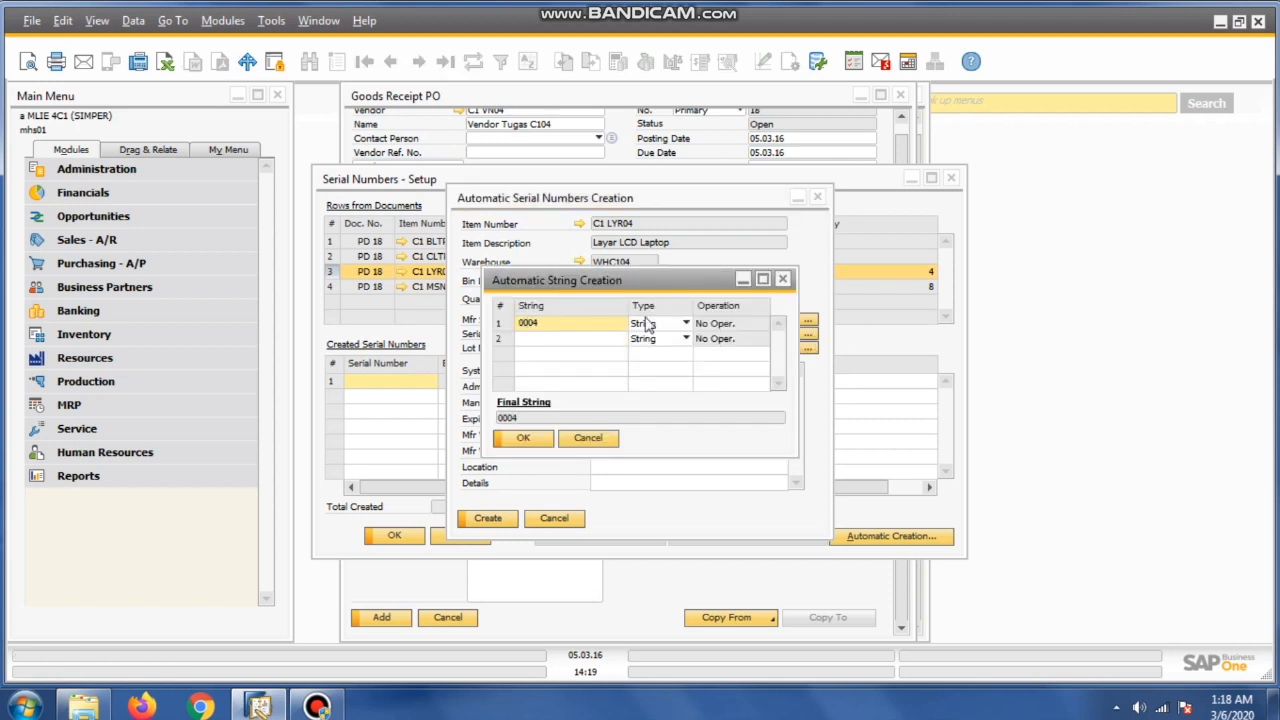
click(648, 326)
click(664, 355)
click(715, 323)
click(718, 353)
click(523, 437)
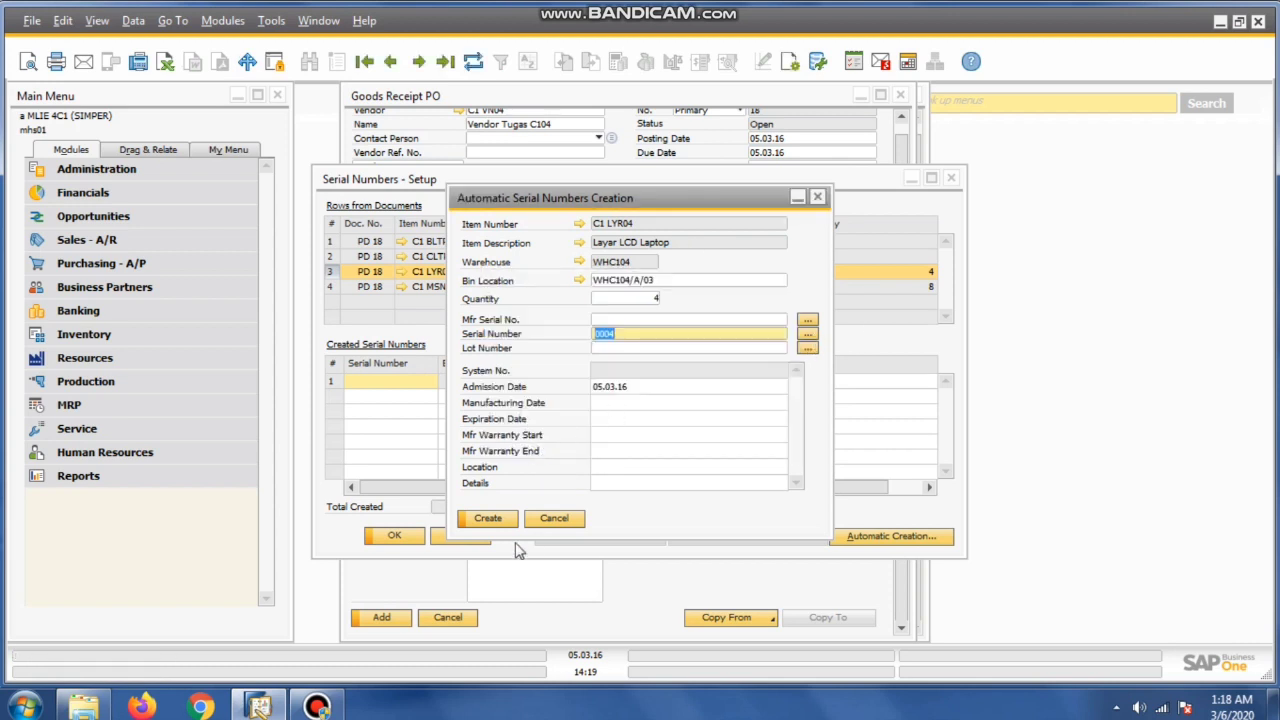
click(488, 519)
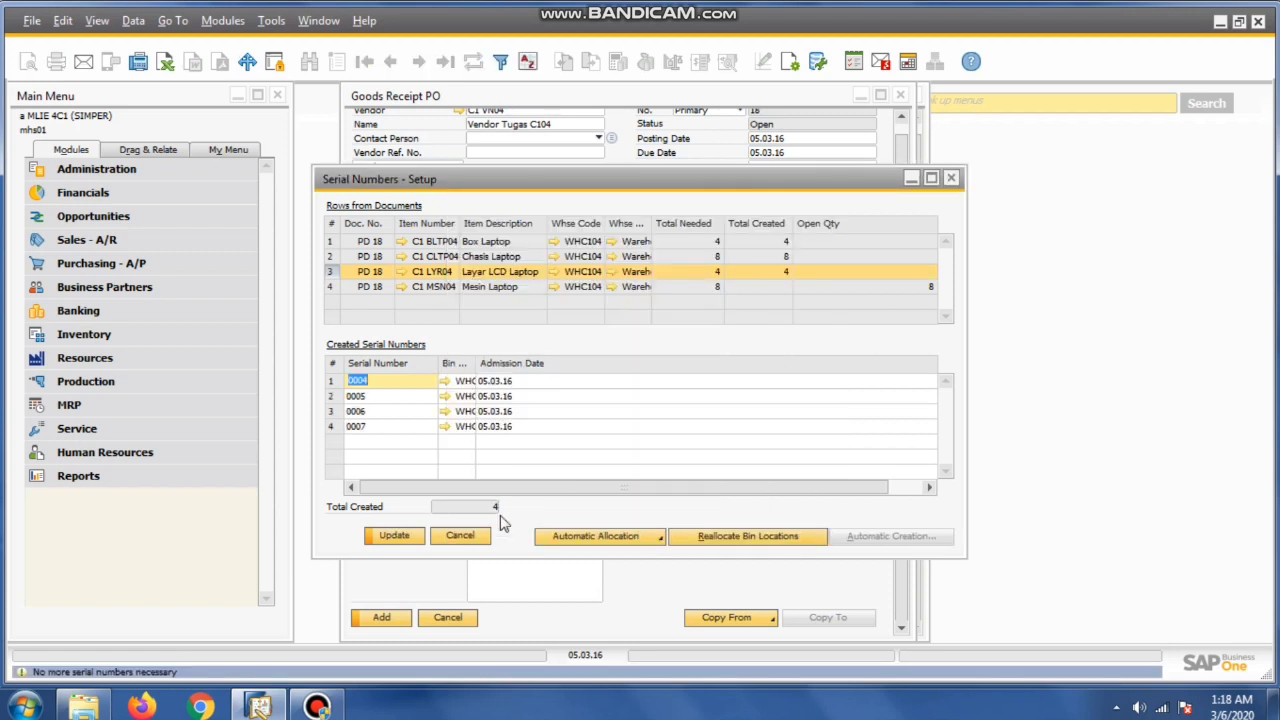
click(411, 539)
Start automatic serial number creation for Mesin Laptop with bin location WHC104/A/05
click(500, 287)
click(897, 537)
click(711, 280)
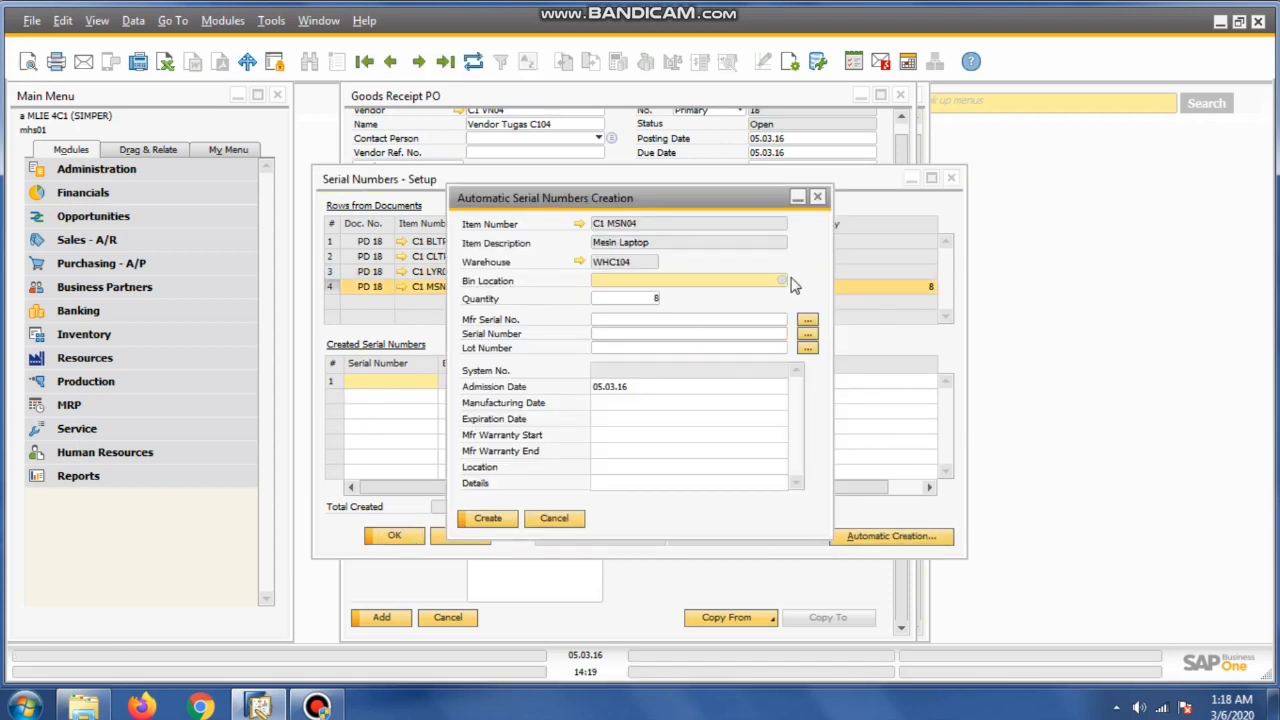
click(782, 280)
click(524, 364)
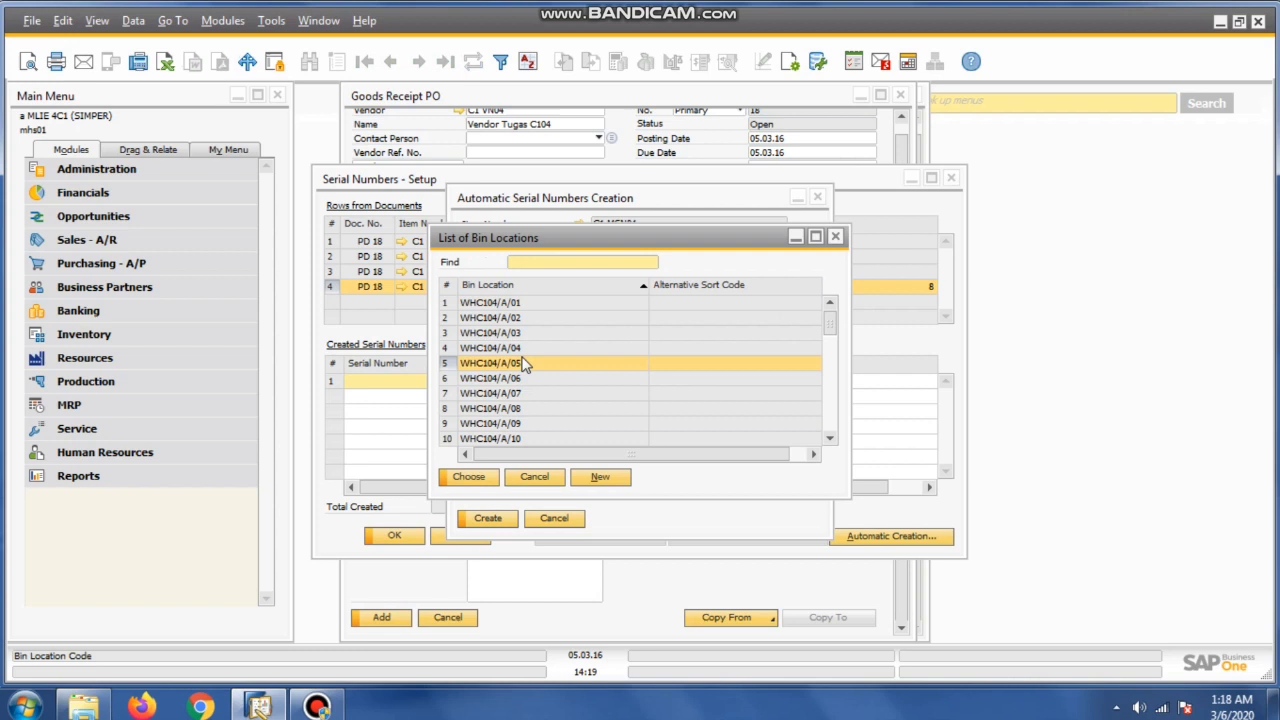
click(491, 481)
Define the Mesin Laptop serial number as an increasing number string starting from 00410
click(808, 334)
text(00410)
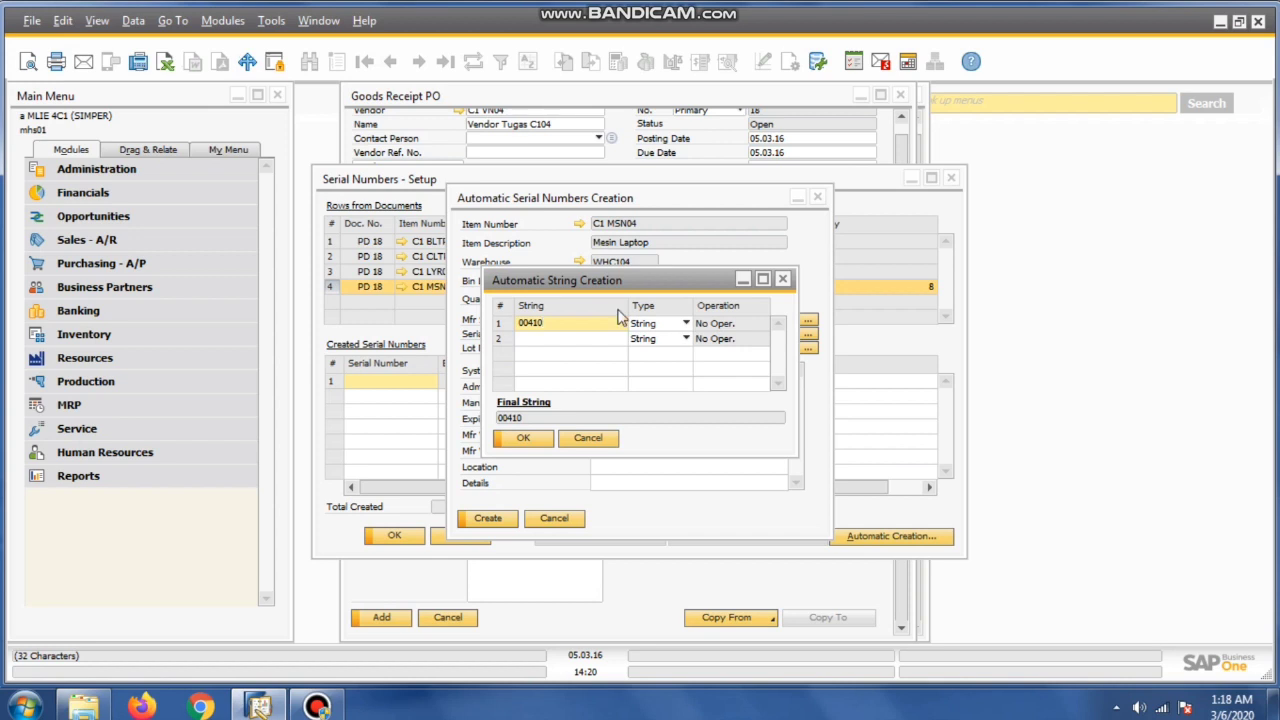
click(686, 323)
click(645, 353)
click(765, 323)
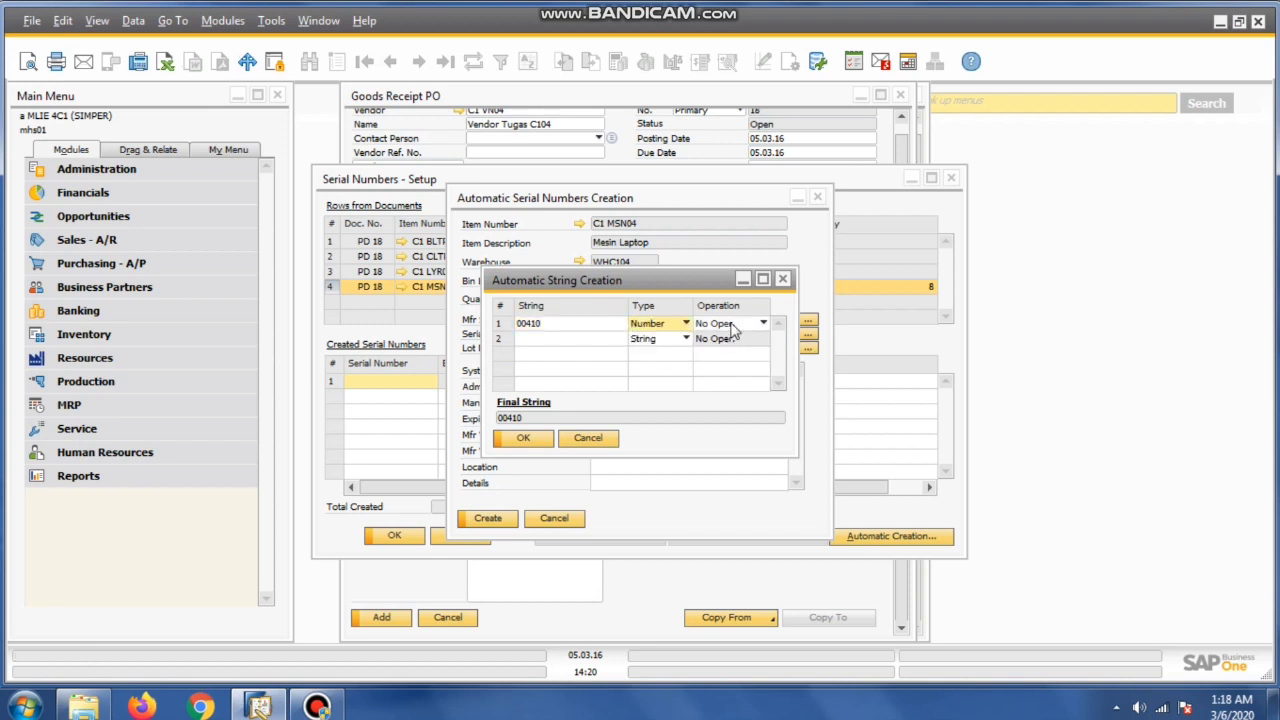
click(715, 350)
click(523, 437)
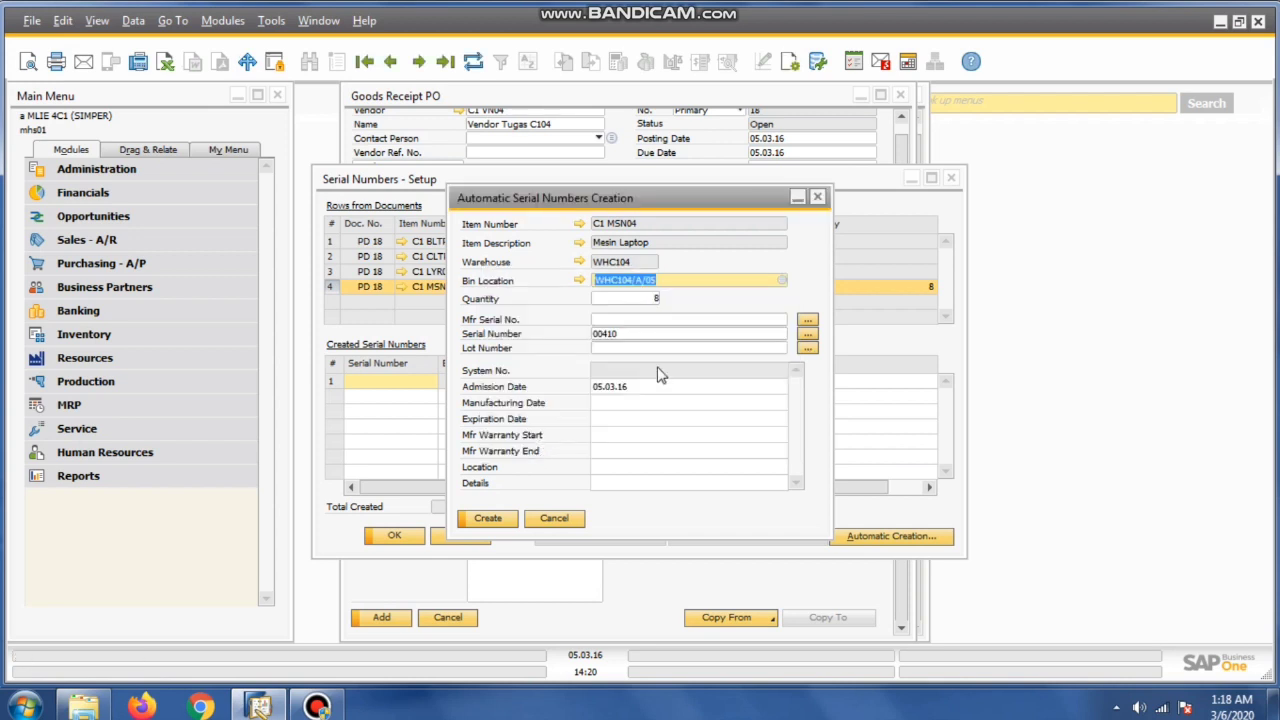
Create and save the Mesin Laptop serial numbers, and add the goods receipt PO
click(506, 519)
click(395, 540)
click(393, 540)
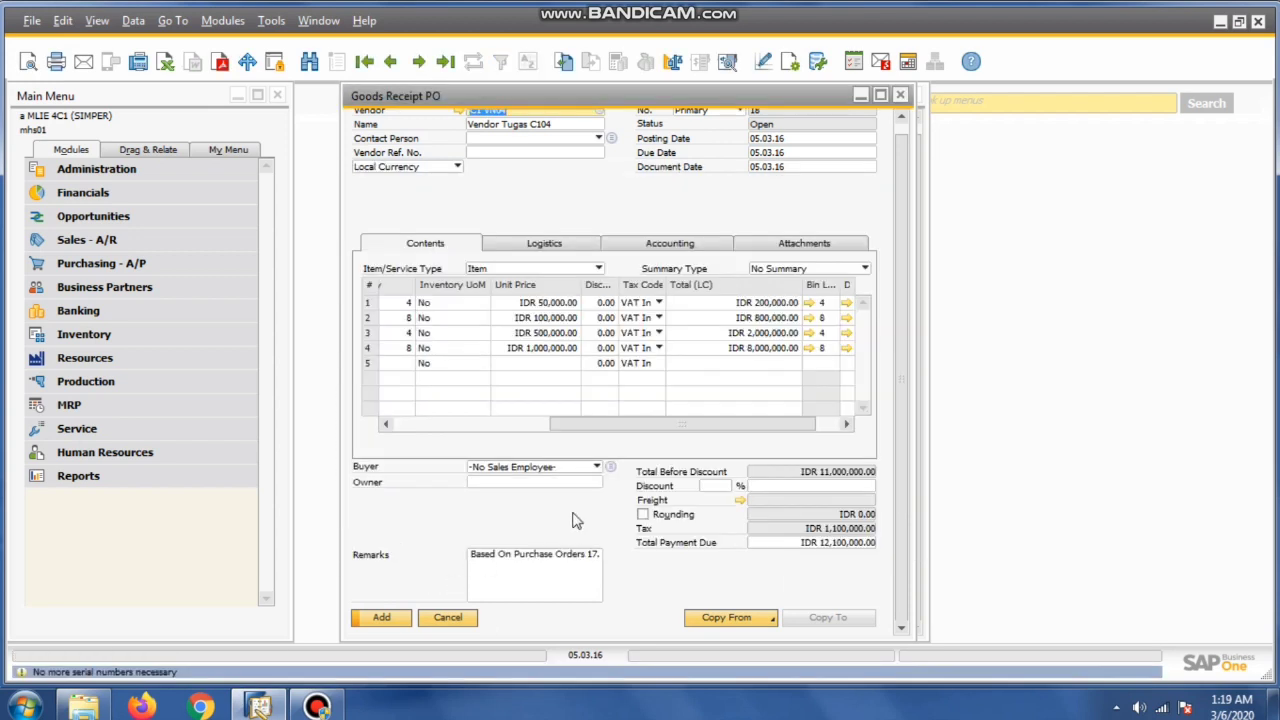
click(401, 620)
click(443, 397)
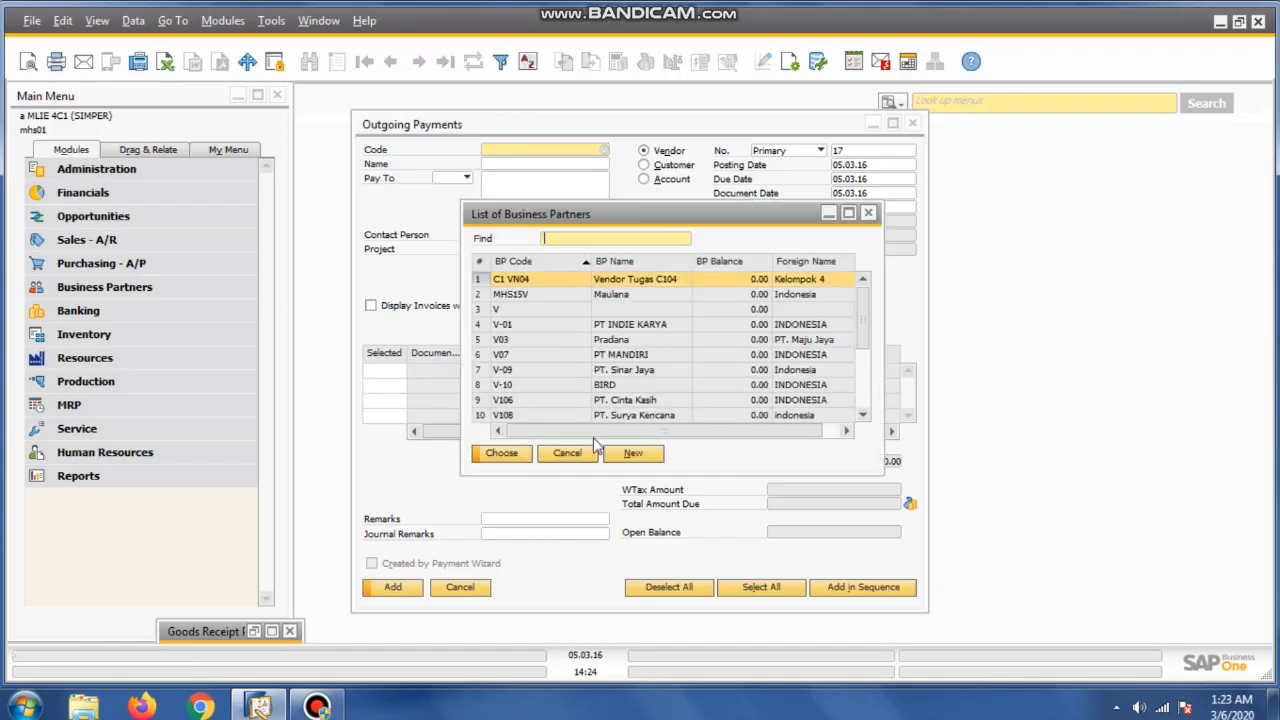
Select vendor C1 VN04 for the outgoing payment and set its cash G/L account to BSM-IDR-9999
click(510, 453)
right_click(640, 229)
click(688, 243)
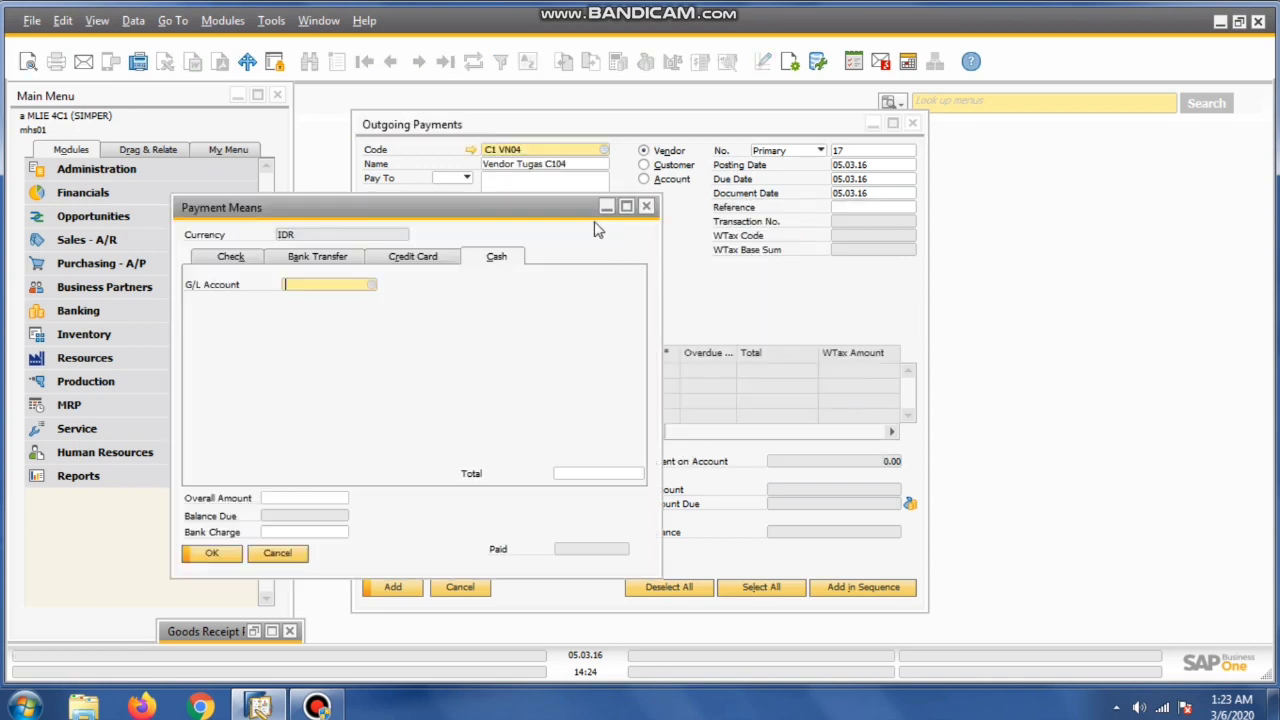
click(371, 285)
double_click(600, 349)
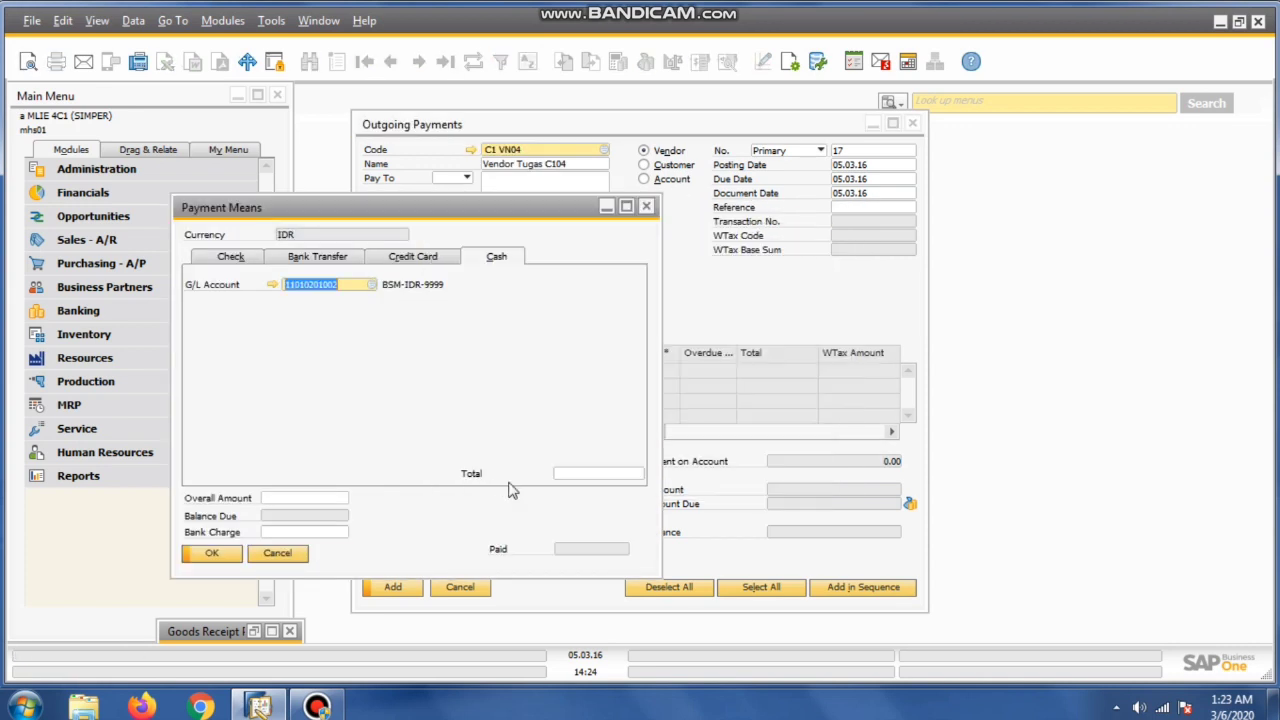
Enter the goods receipt PO's total of 12100000 as the cash total and add the outgoing payment
click(603, 474)
click(250, 634)
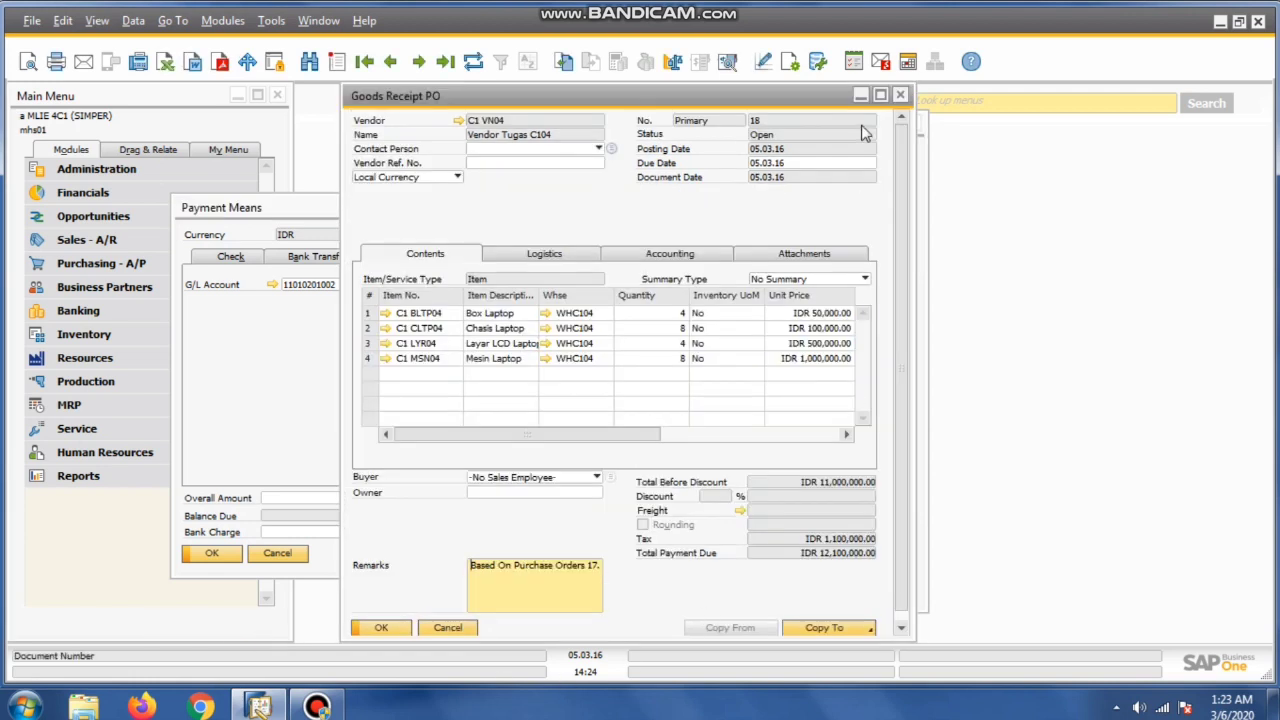
click(860, 95)
click(588, 476)
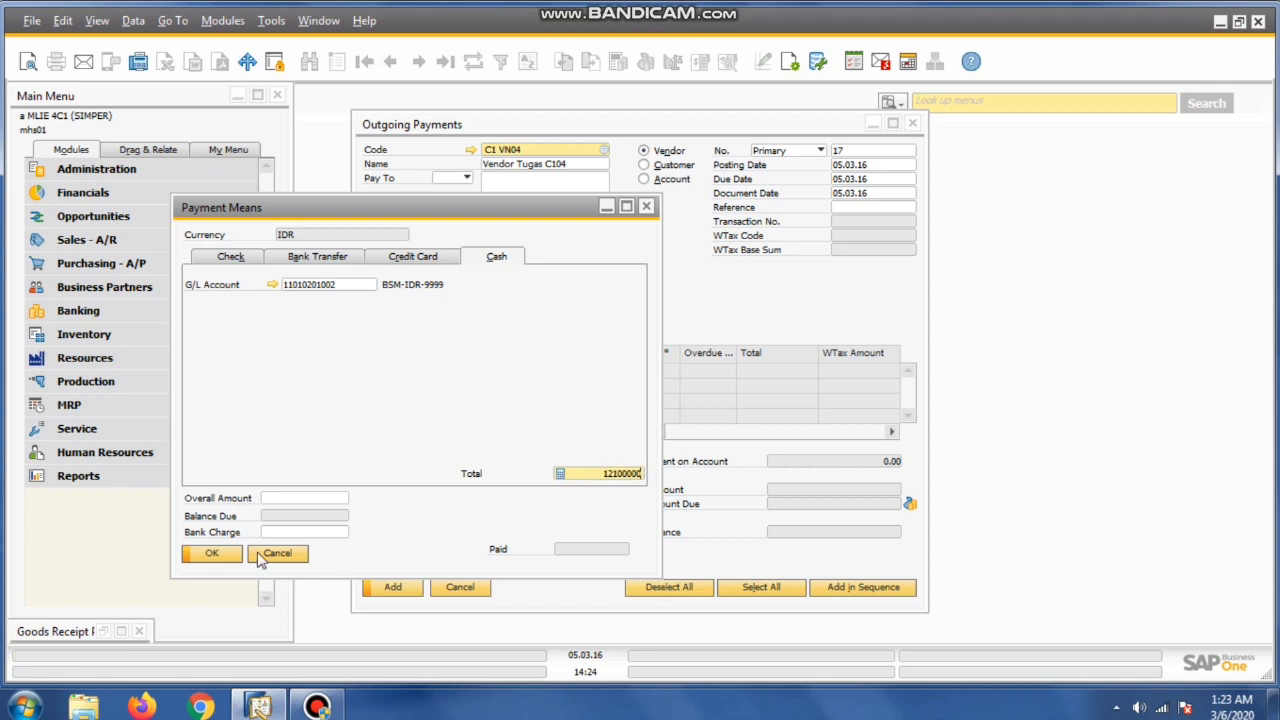
click(212, 555)
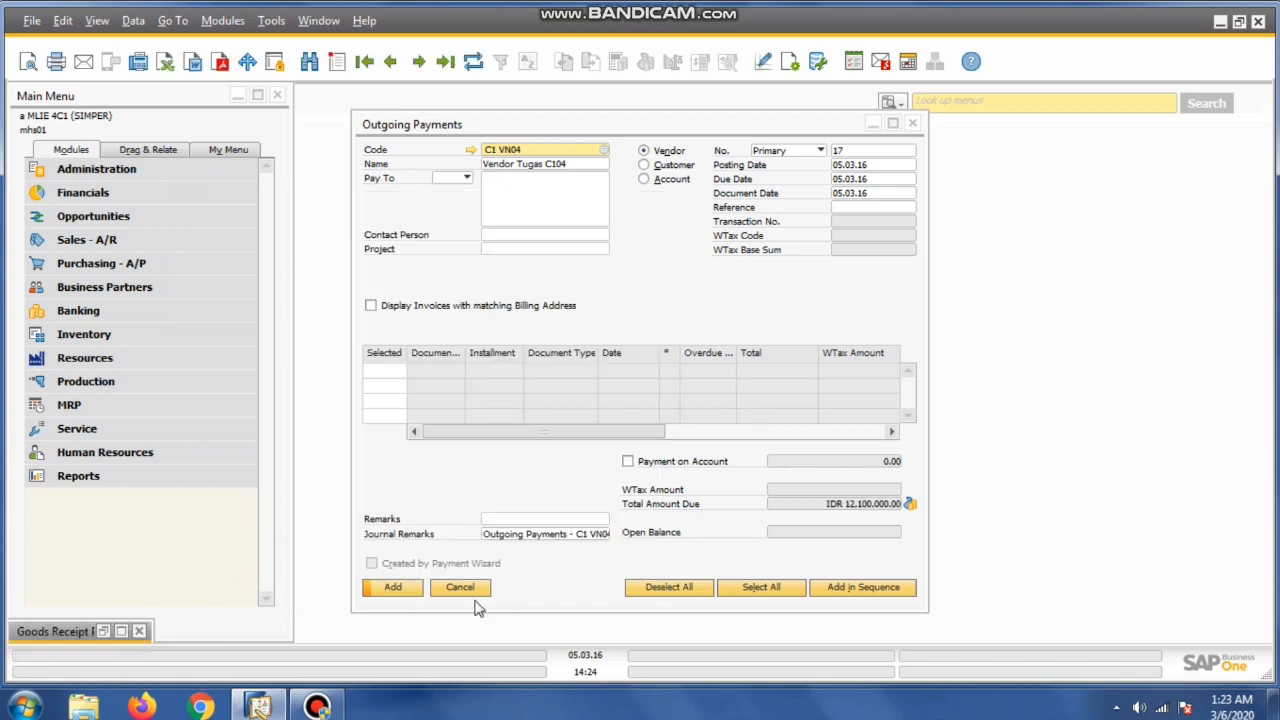
click(393, 587)
click(447, 372)
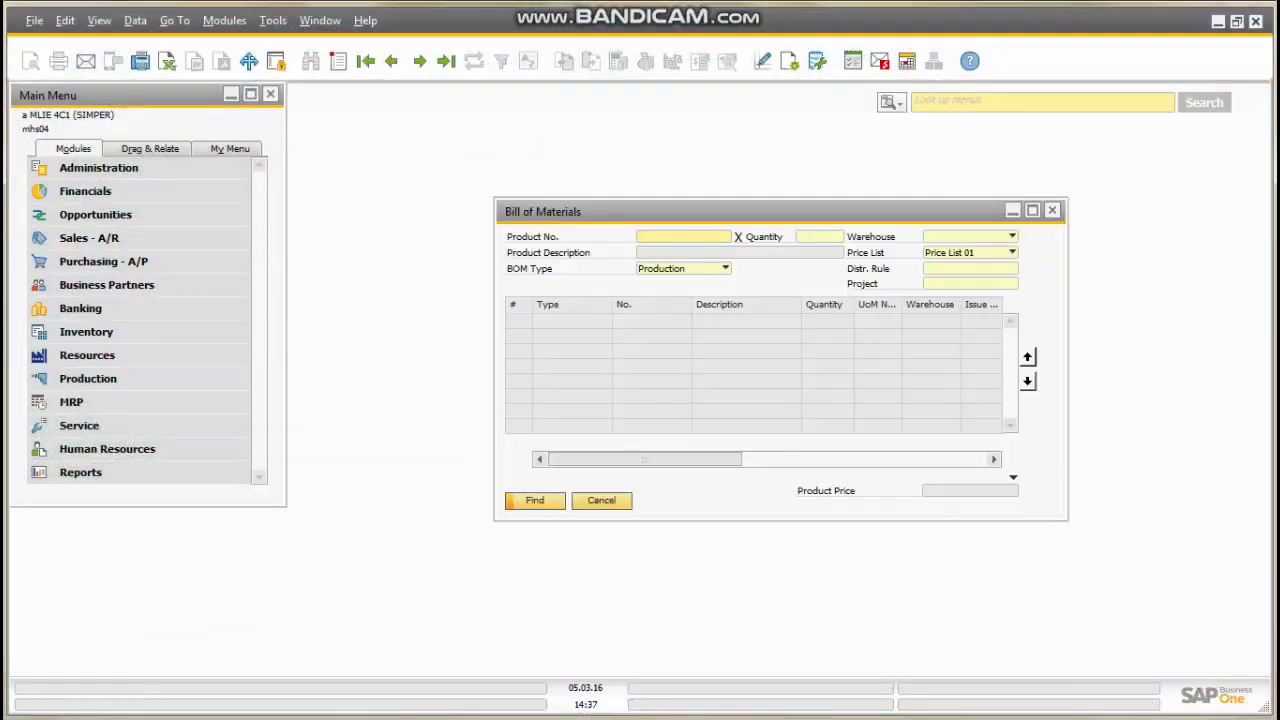
Set the bill of materials' product to C1 LTP04 and its distribution rule to C104
click(727, 237)
scroll(712, 370, down, 3)
double_click(520, 409)
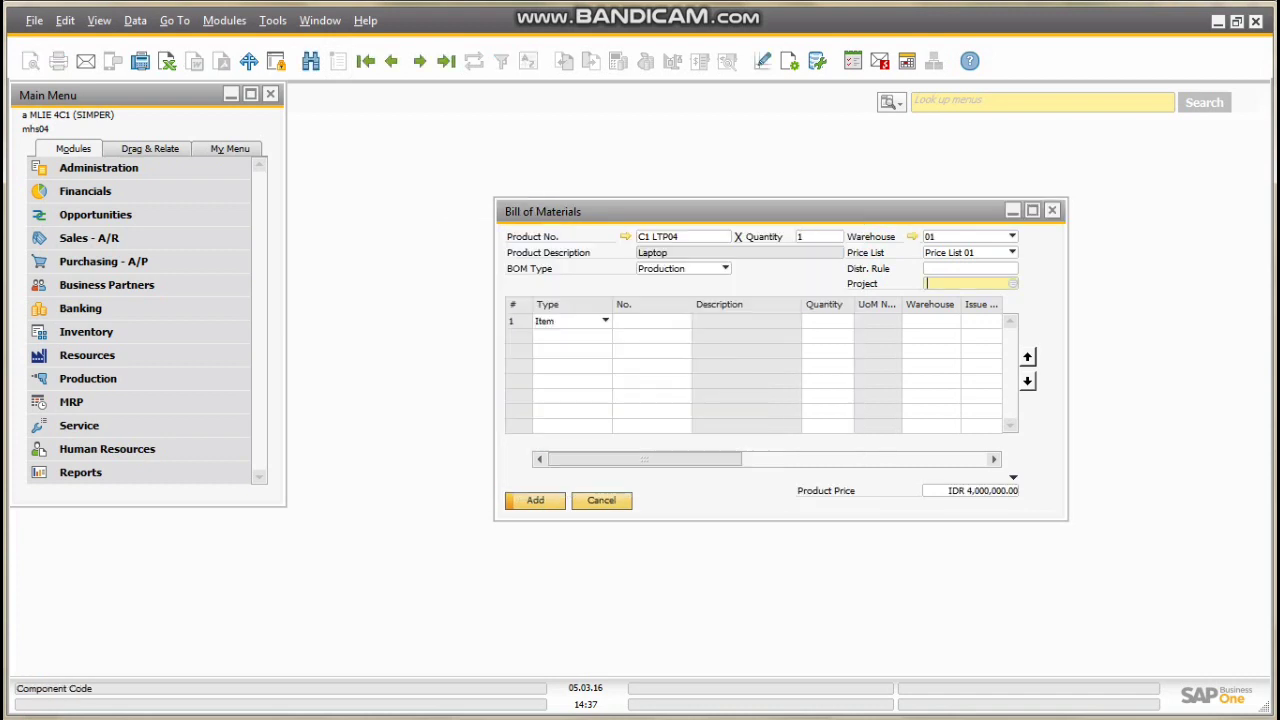
click(1013, 268)
click(586, 309)
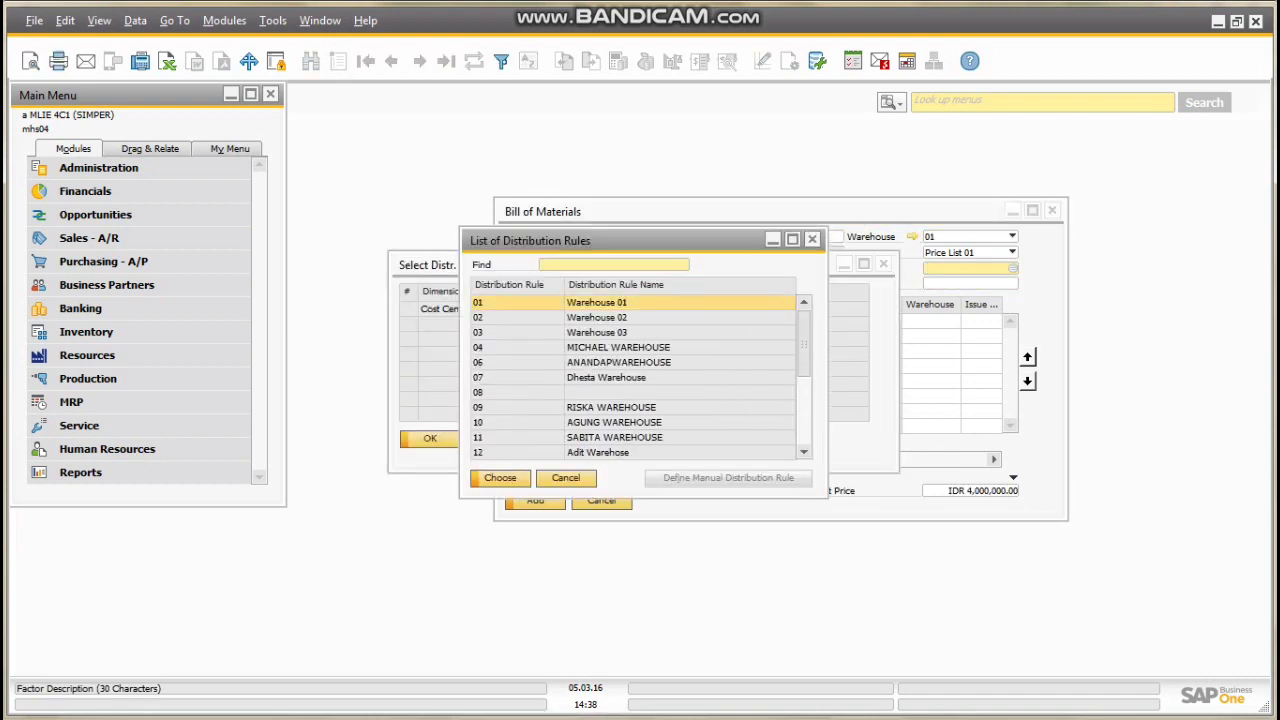
double_click(606, 437)
click(430, 438)
Add Box Laptop, C1 BLTP04, as the first component of the bill of materials
click(650, 322)
click(685, 322)
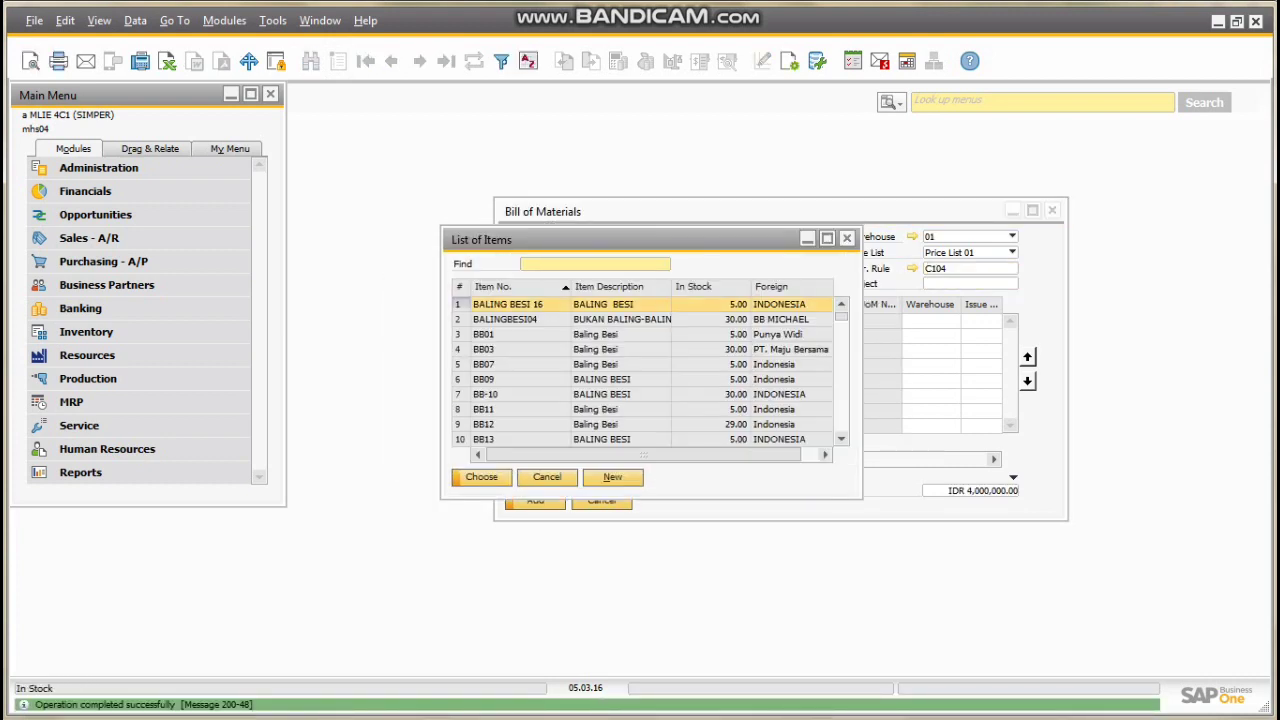
scroll(640, 375, down, 1)
scroll(640, 375, down, 5)
double_click(600, 349)
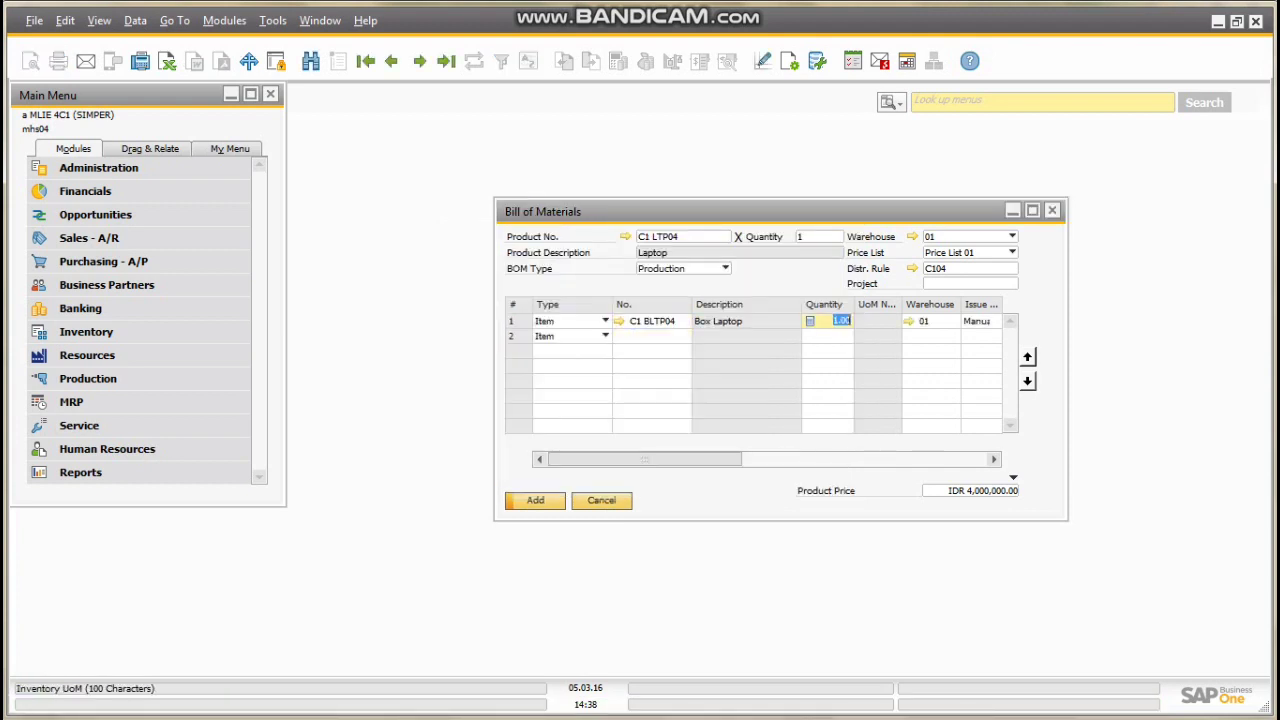
Set the Box Laptop component's warehouse to WHC104
click(932, 321)
click(970, 321)
mouse_move(820, 459)
mouse_down()
mouse_move(738, 459)
mouse_move(868, 459)
mouse_up()
click(706, 321)
click(726, 321)
scroll(620, 370, down, 4)
double_click(600, 378)
Set the Box Laptop component's distribution rule to C104 and assign the first listed G/L account as its WIP account
click(850, 321)
click(882, 321)
click(712, 309)
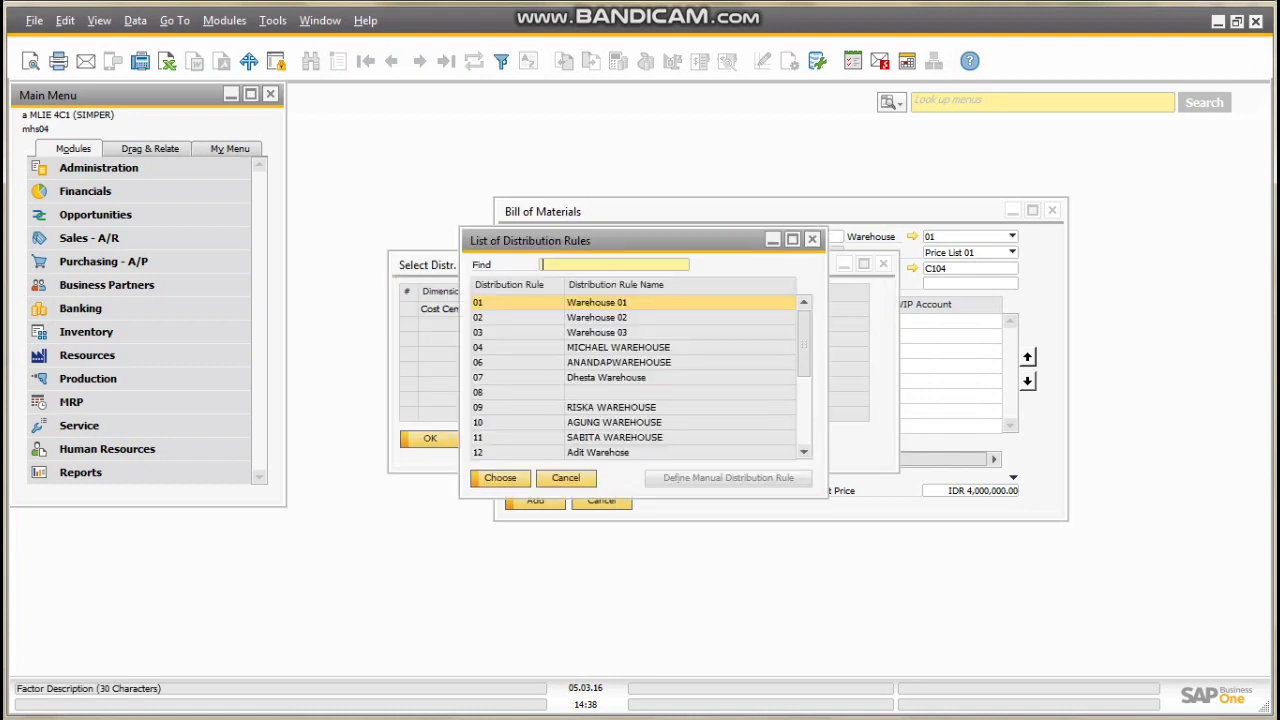
scroll(620, 377, down, 5)
double_click(610, 392)
click(430, 438)
click(430, 438)
click(940, 321)
click(995, 321)
double_click(622, 303)
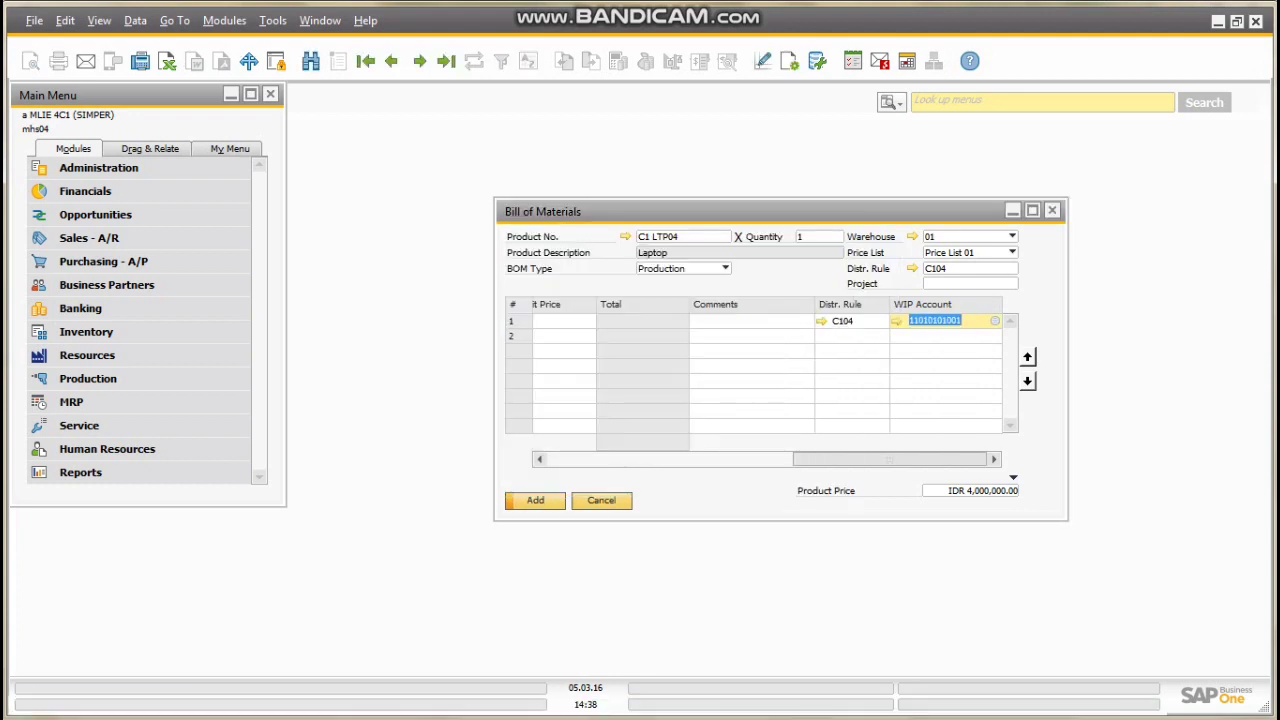
Add Chasis Laptop, C1 CLTP04, as the second component of the bill of materials
drag(890, 459, 645, 459)
click(650, 336)
click(684, 336)
text(c)
double_click(620, 366)
click(836, 336)
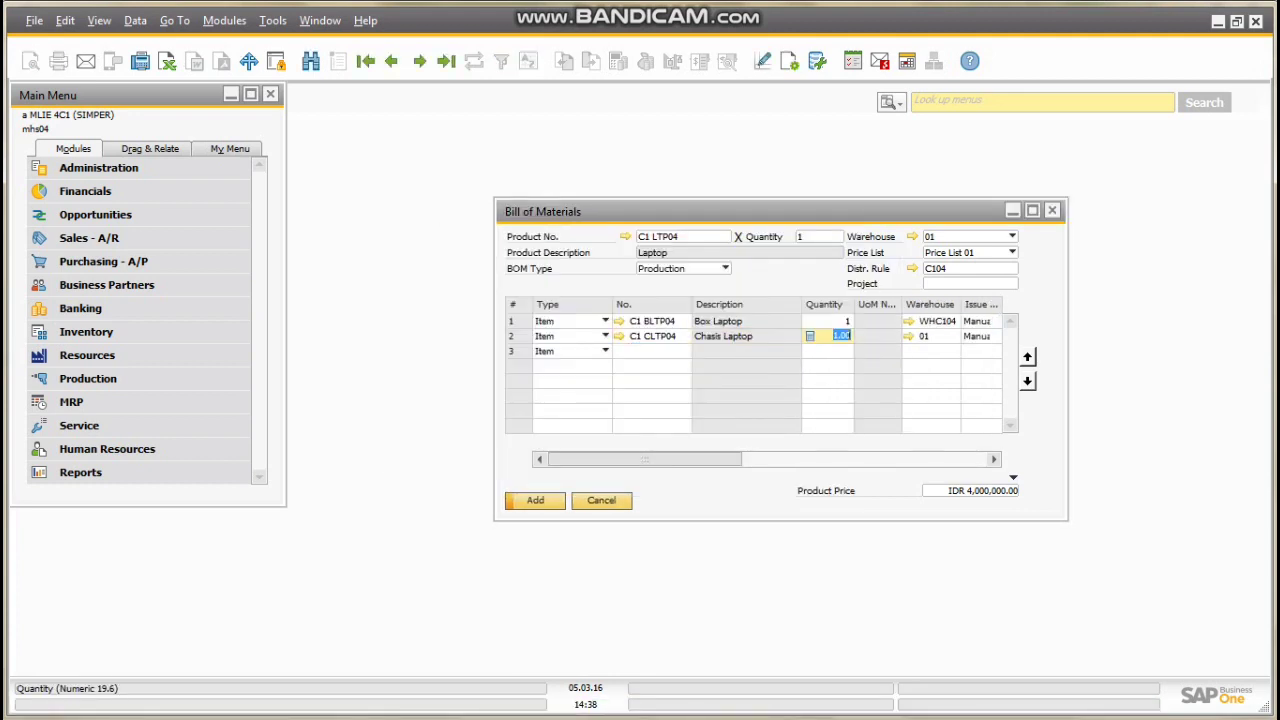
Set the Chasis Laptop component's warehouse to WHC104
click(930, 336)
click(954, 336)
scroll(640, 385, down, 4)
double_click(640, 426)
Copy the distribution rule and WIP account from the Box Laptop row to the Chasis Laptop row
click(836, 336)
mouse_move(645, 459)
mouse_down()
mouse_move(890, 459)
mouse_move(645, 459)
mouse_up()
click(845, 321)
key(ctrl+c)
click(845, 336)
key(ctrl+v)
click(940, 321)
key(ctrl+c)
click(940, 336)
key(ctrl+v)
Add Layar LCD Laptop, C1 LYR04, as the third component of the bill of materials
click(650, 351)
click(684, 351)
text(c)
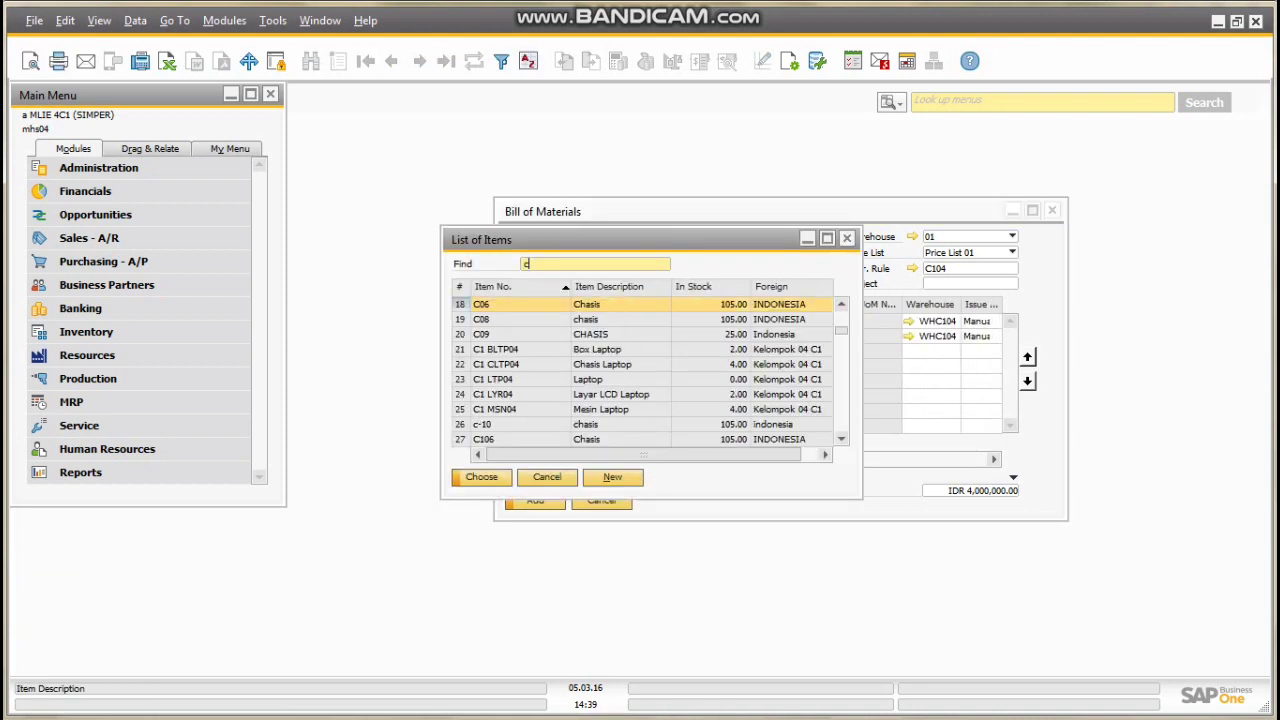
double_click(620, 398)
Add Mesin Laptop, C1 MSN04, as the fourth component of the bill of materials
click(650, 366)
click(684, 366)
text(c)
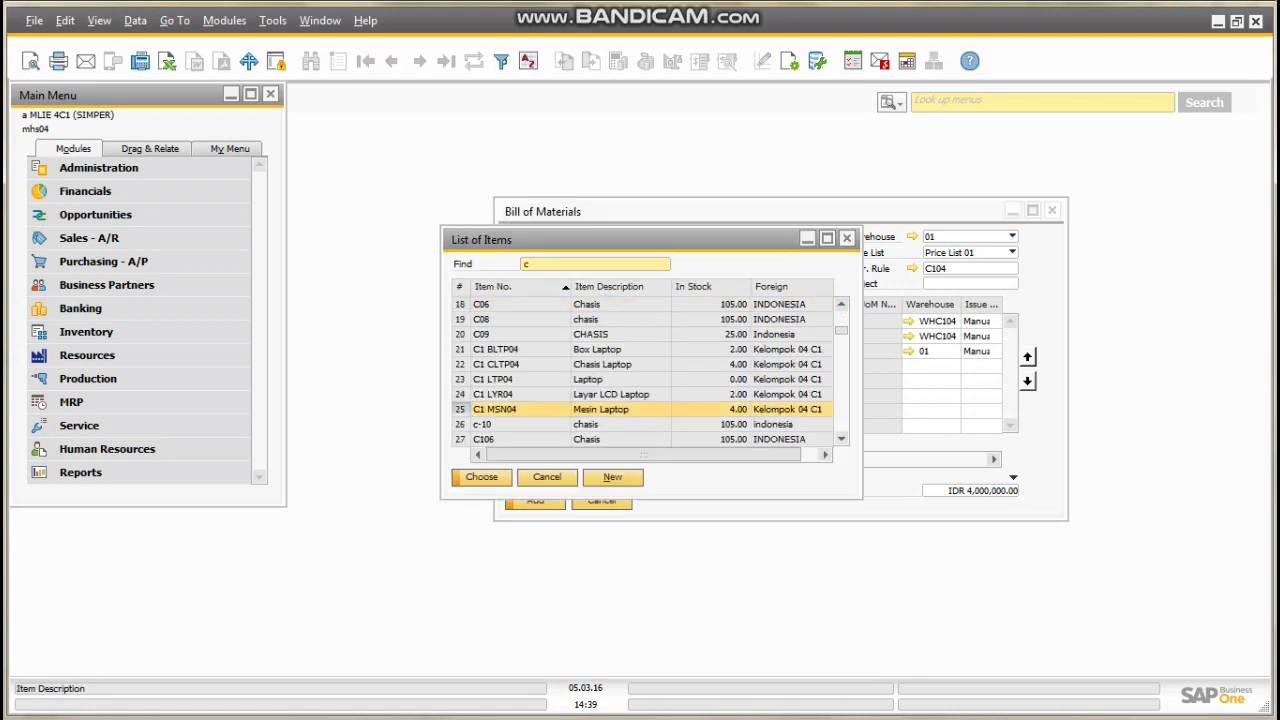
key(Return)
Copy the distribution rule C104 and the WIP account from the Chasis Laptop row to the Layar LCD Laptop and Mesin Laptop rows
drag(704, 459, 890, 459)
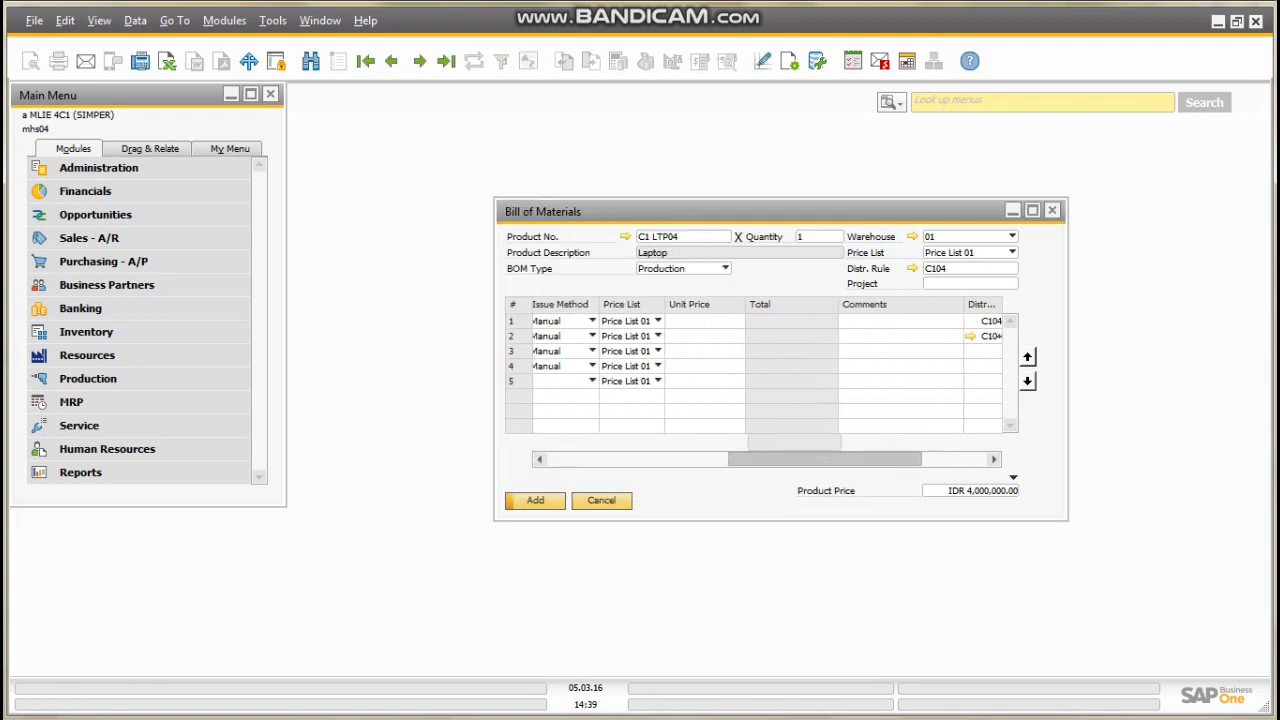
click(850, 336)
key(ctrl+c)
click(850, 351)
key(ctrl+v)
click(850, 366)
key(ctrl+v)
click(940, 336)
key(ctrl+c)
click(940, 351)
key(ctrl+v)
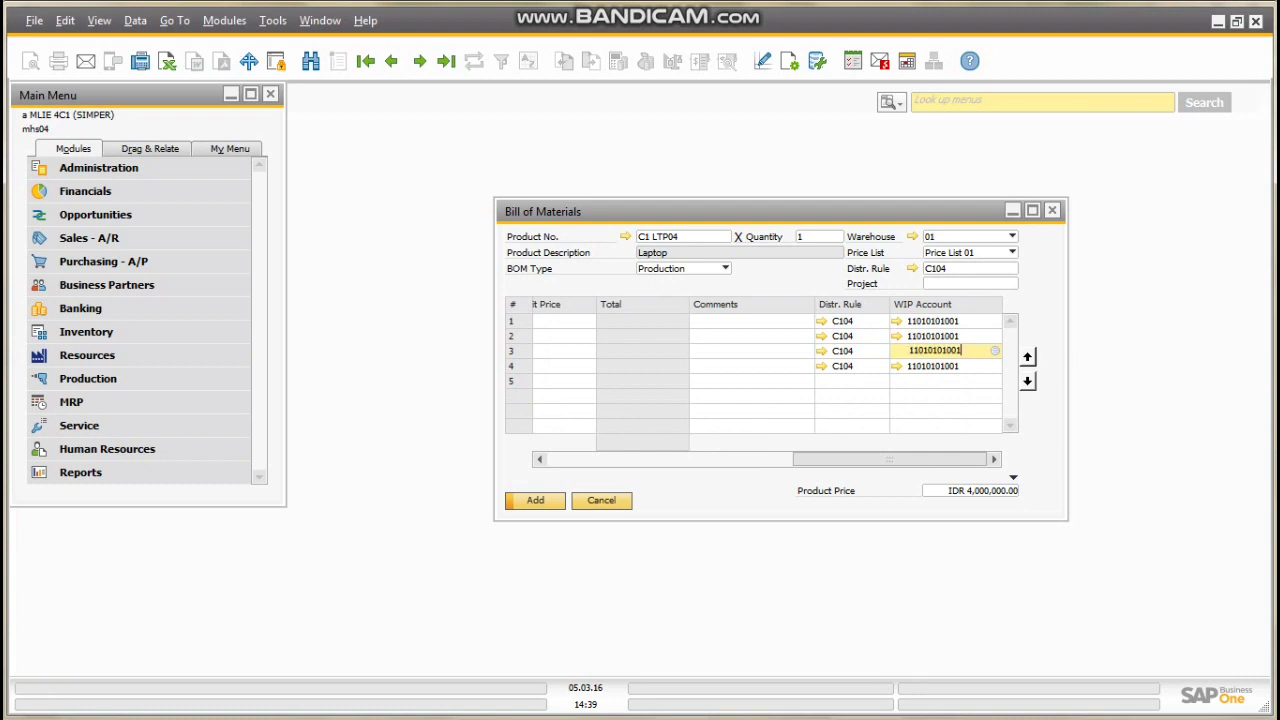
Choose the warehouse for the finished Laptop in the header of the bill of materials
click(1012, 237)
scroll(975, 580, down, 5)
click(970, 284)
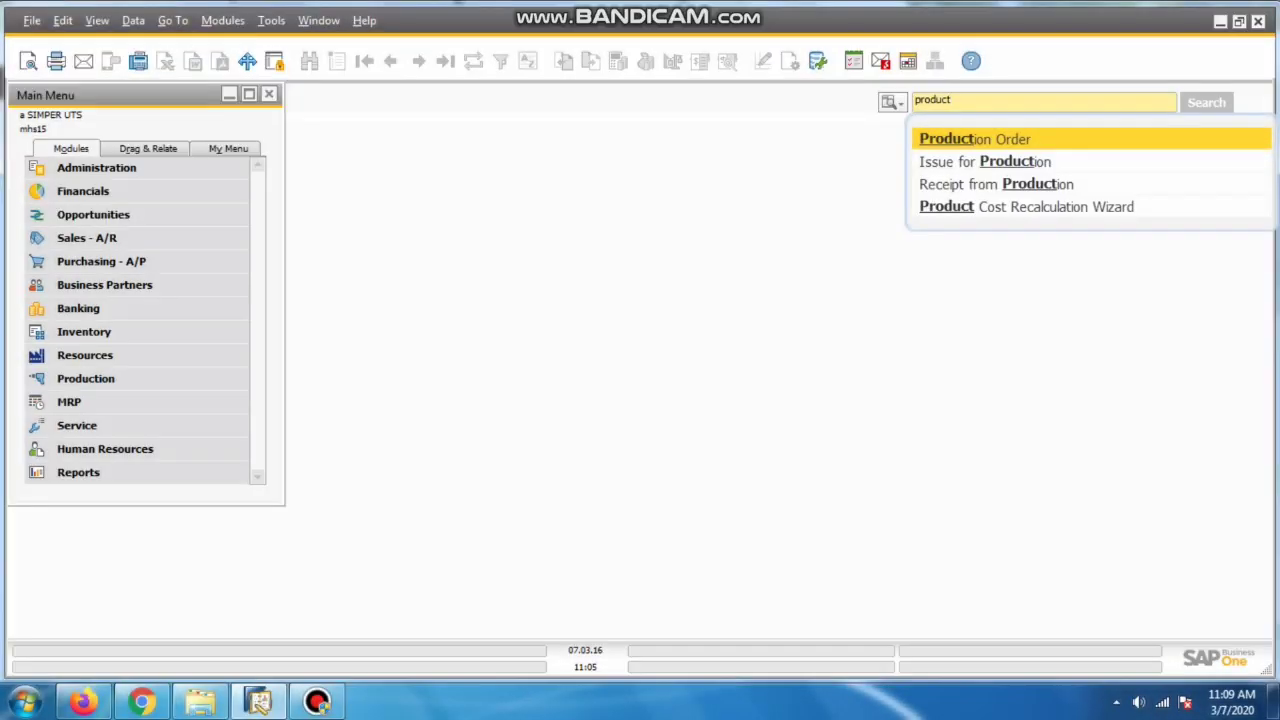
Start a production order for Laptop C104, C104LTP, with a planned quantity of 2
key(Return)
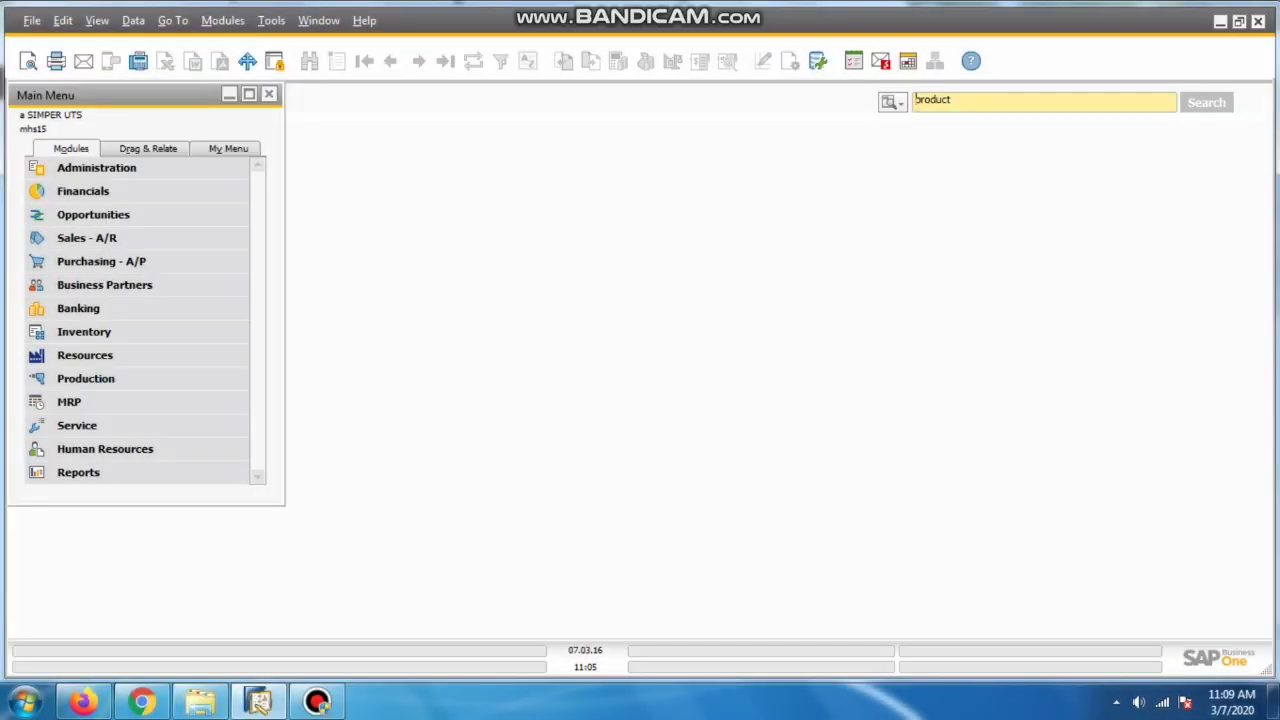
key(Tab)
text(c1)
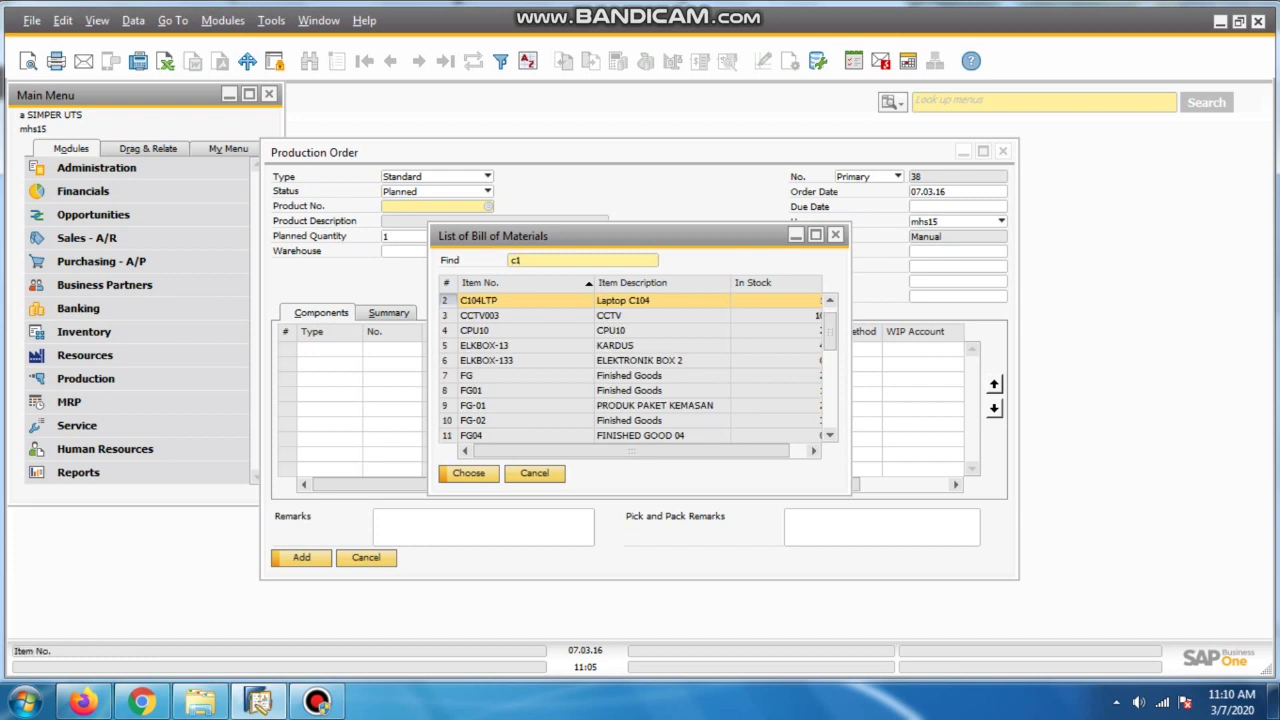
key(Return)
key(Tab)
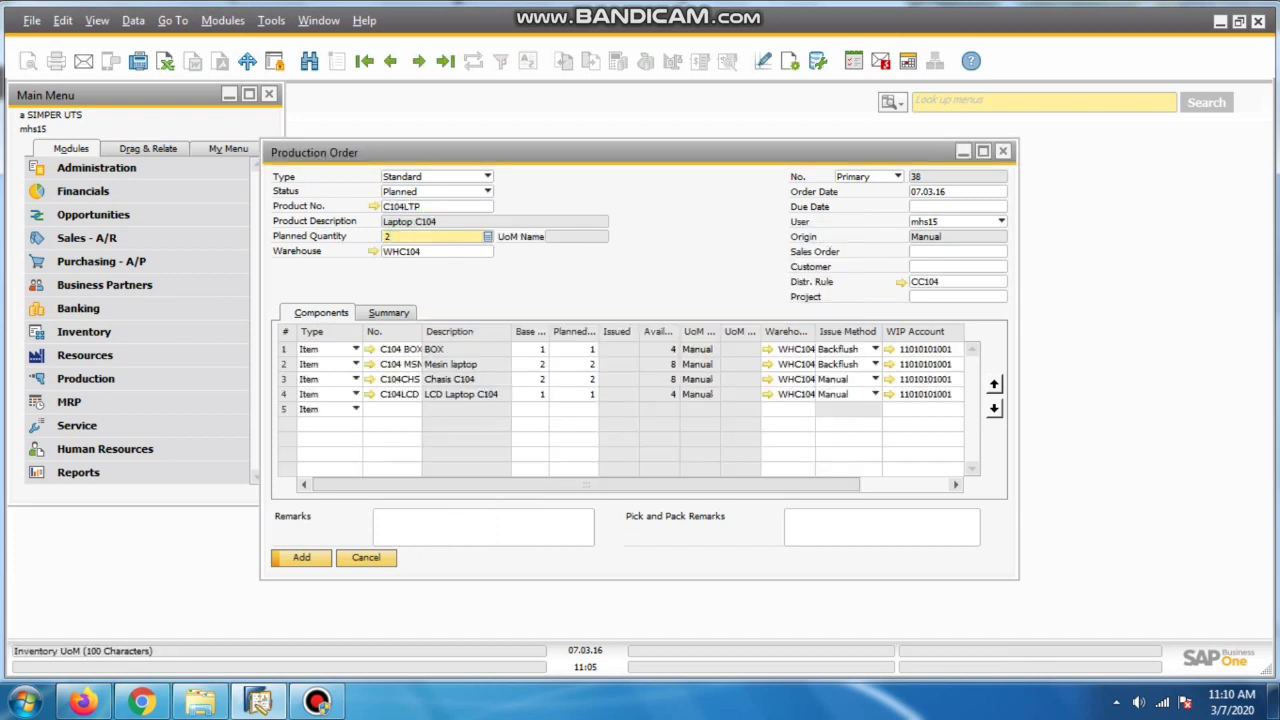
Set the production order's due date to 07.03.16 and add the order
click(952, 207)
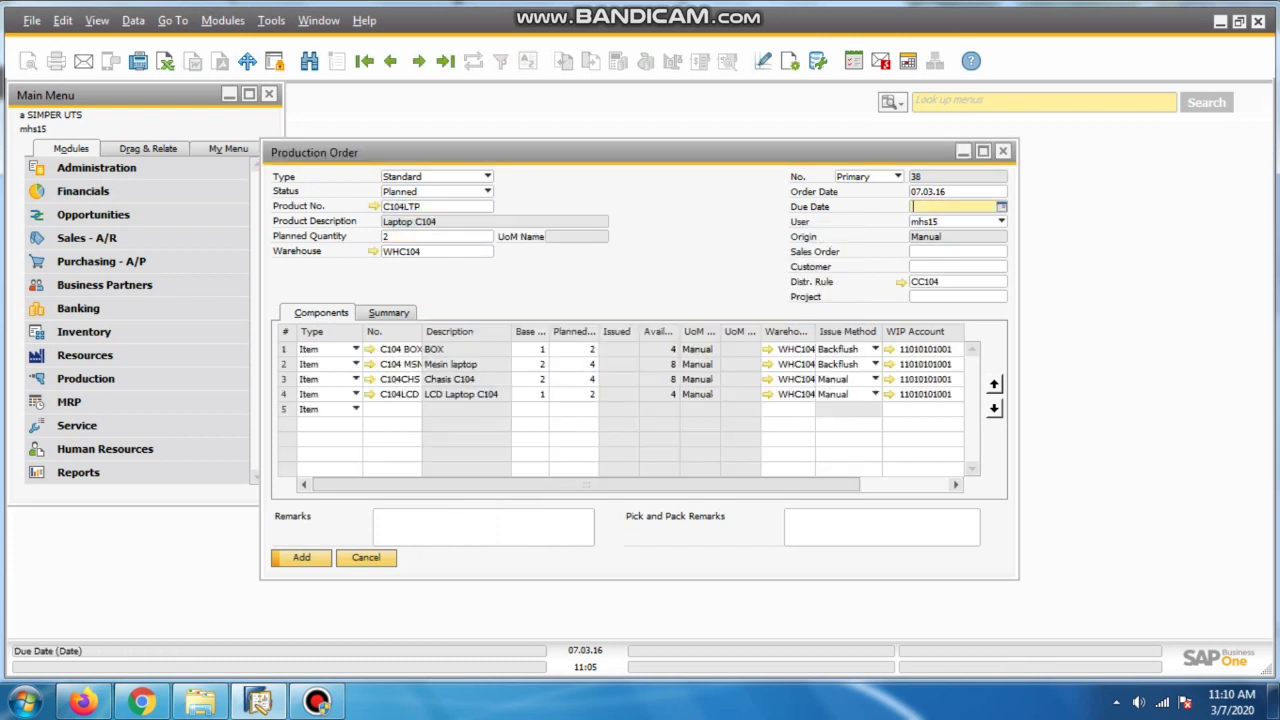
click(1001, 207)
click(934, 289)
key(Return)
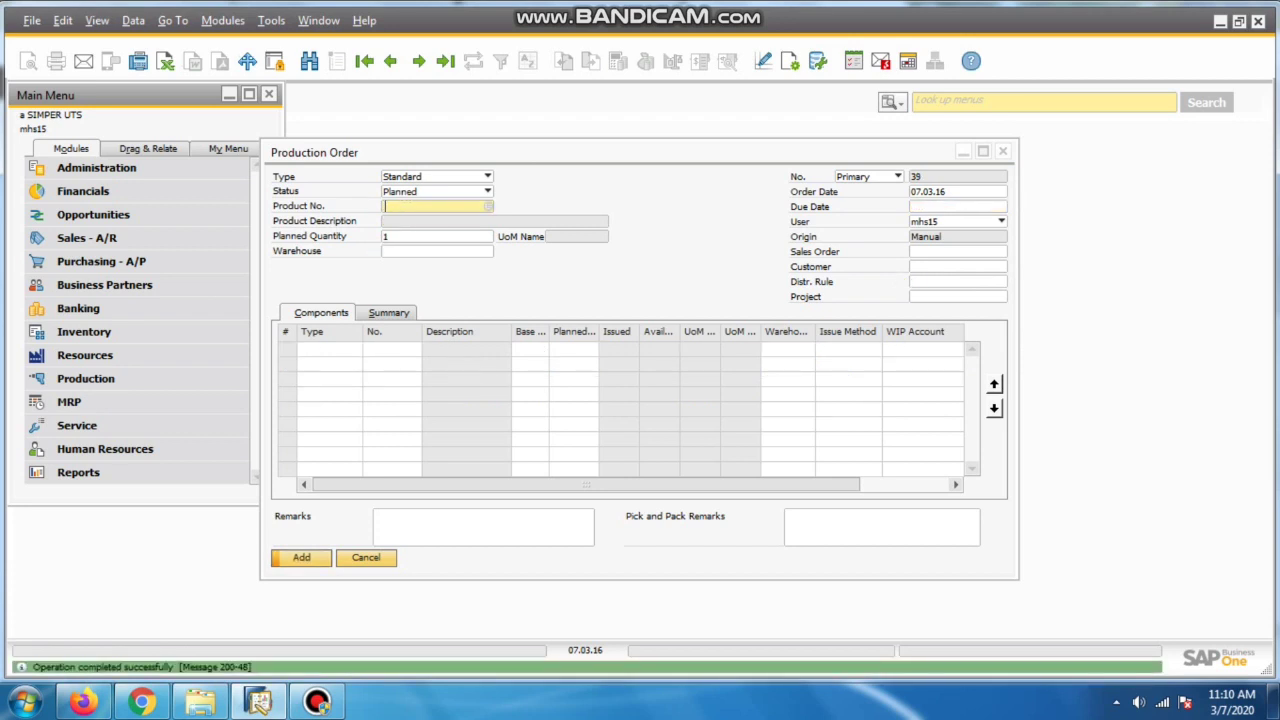
Reopen the production order just added, change its status to Released and save the update
click(391, 61)
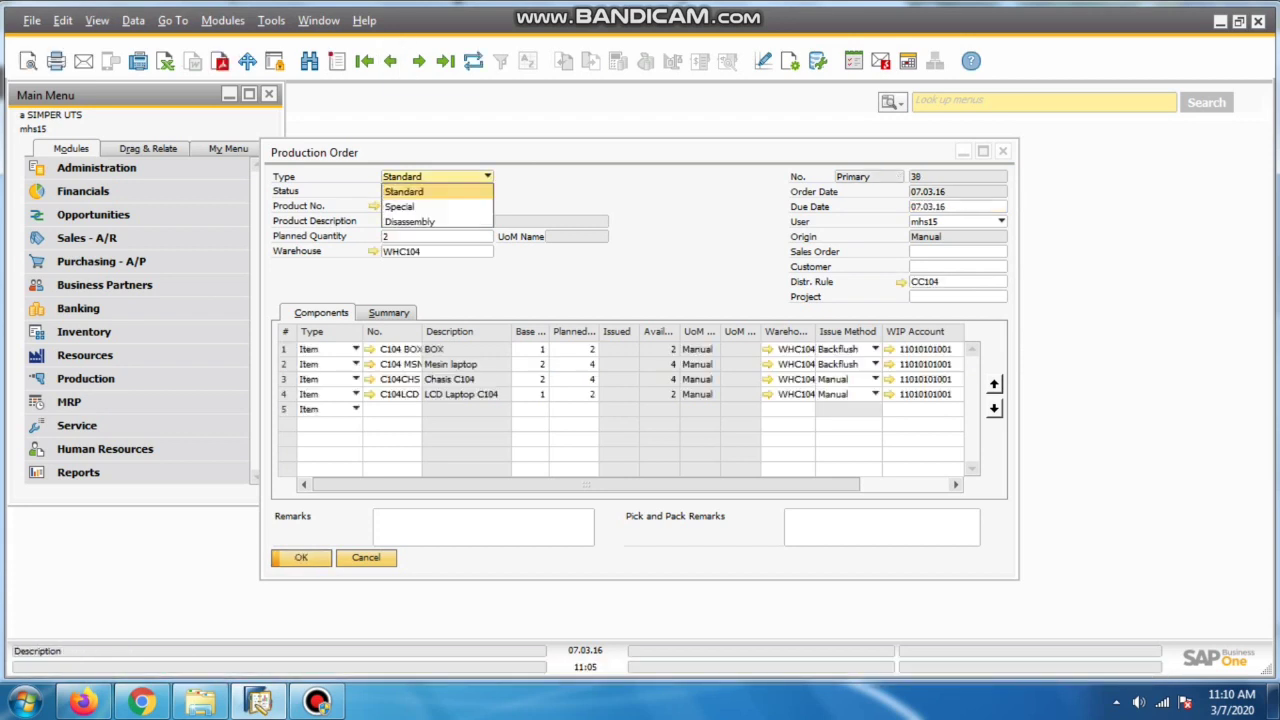
click(402, 221)
click(300, 557)
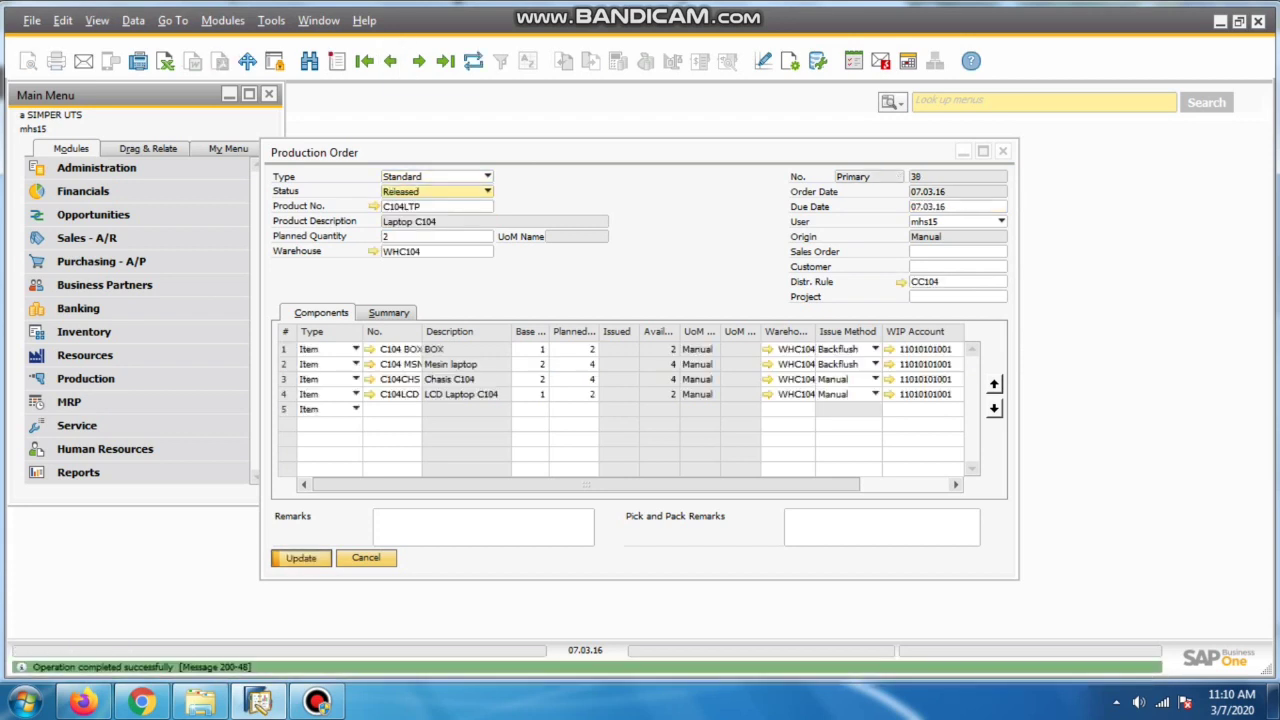
click(300, 557)
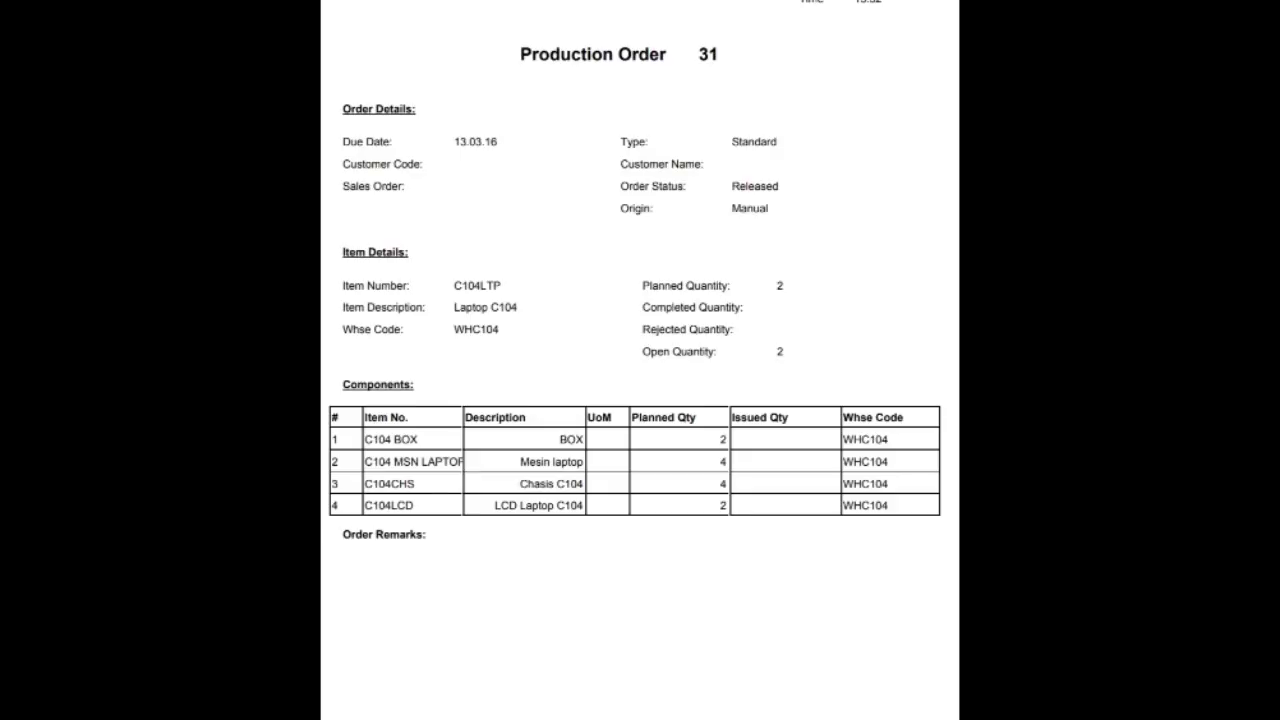
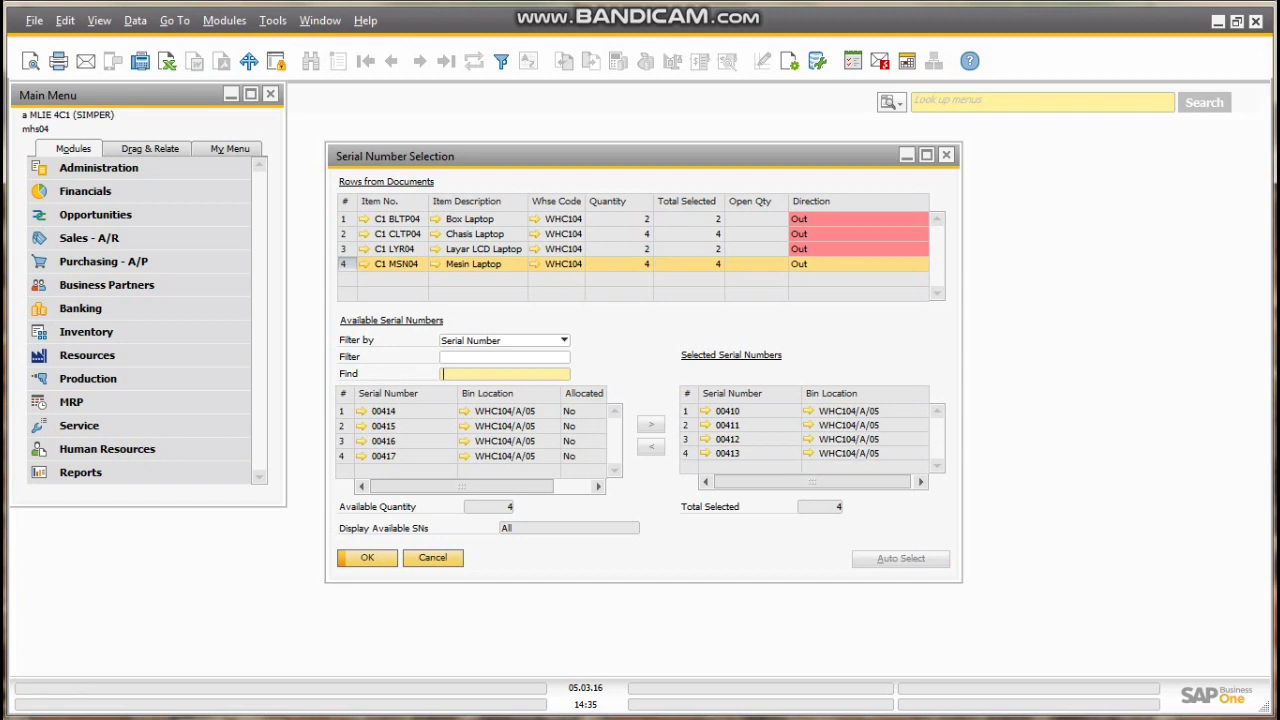
Confirm the serial number selection for the four laptop components going out of WHC104
key(Return)
key(Return)
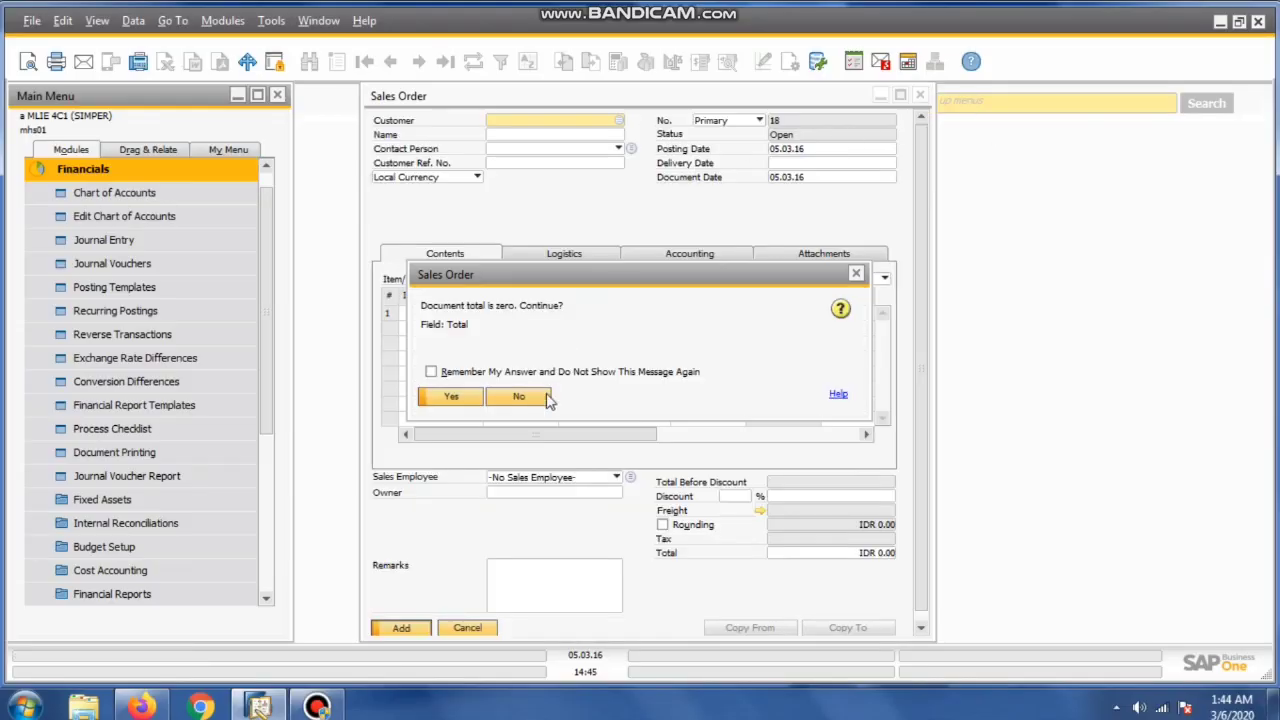
Dismiss the zero-total prompt and choose Customer Tugas C104 as the sales order's customer
click(856, 274)
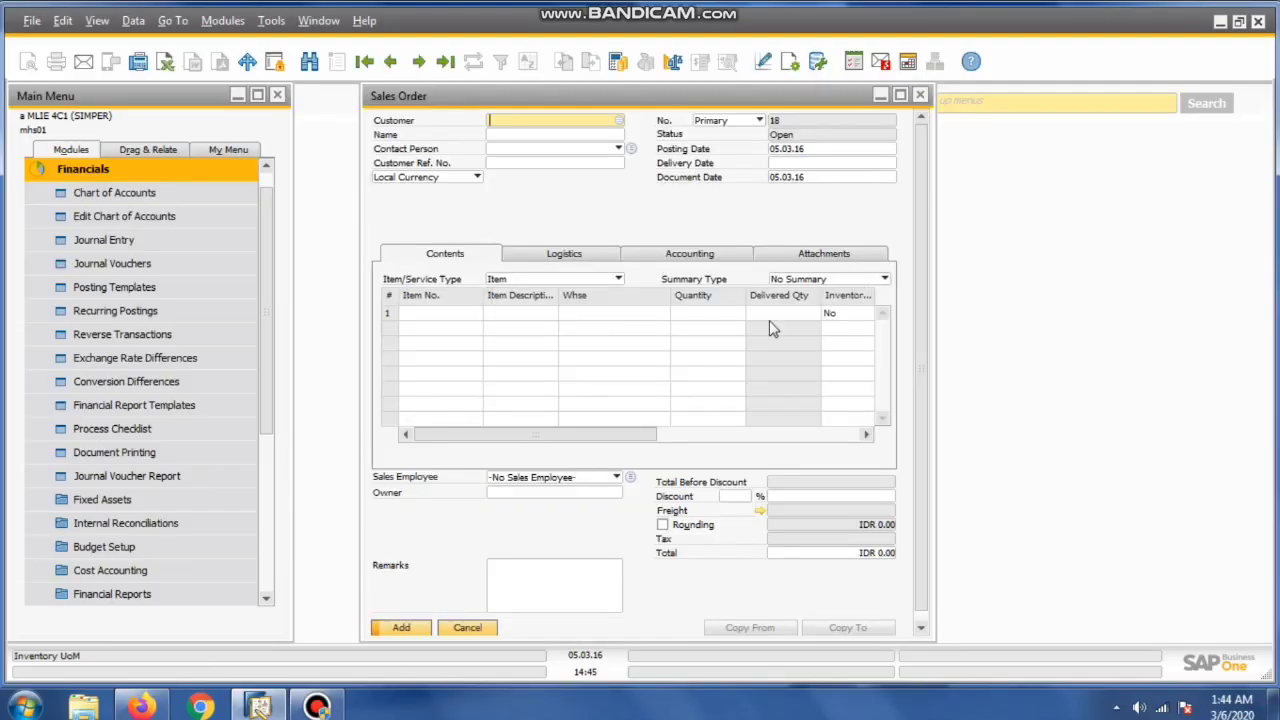
click(619, 121)
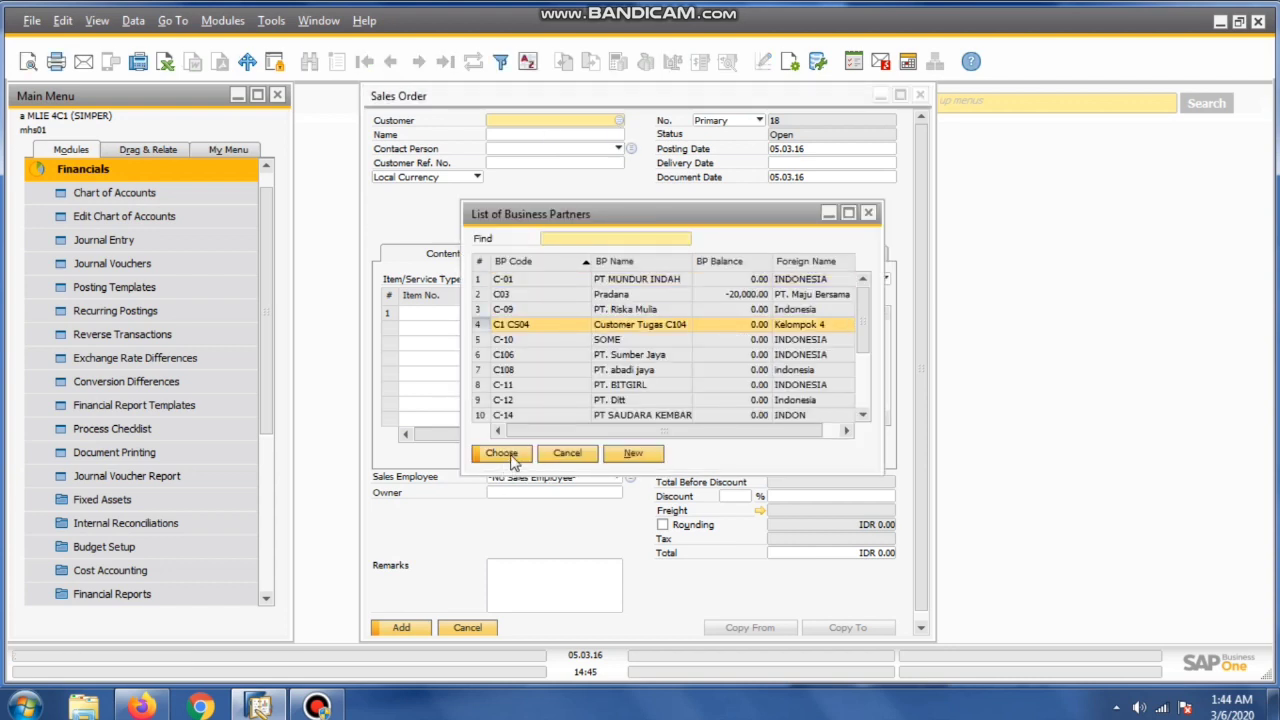
click(508, 456)
Add the item Laptop, C1 LTP04, to the first row of the sales order
click(477, 314)
text(c1)
click(614, 448)
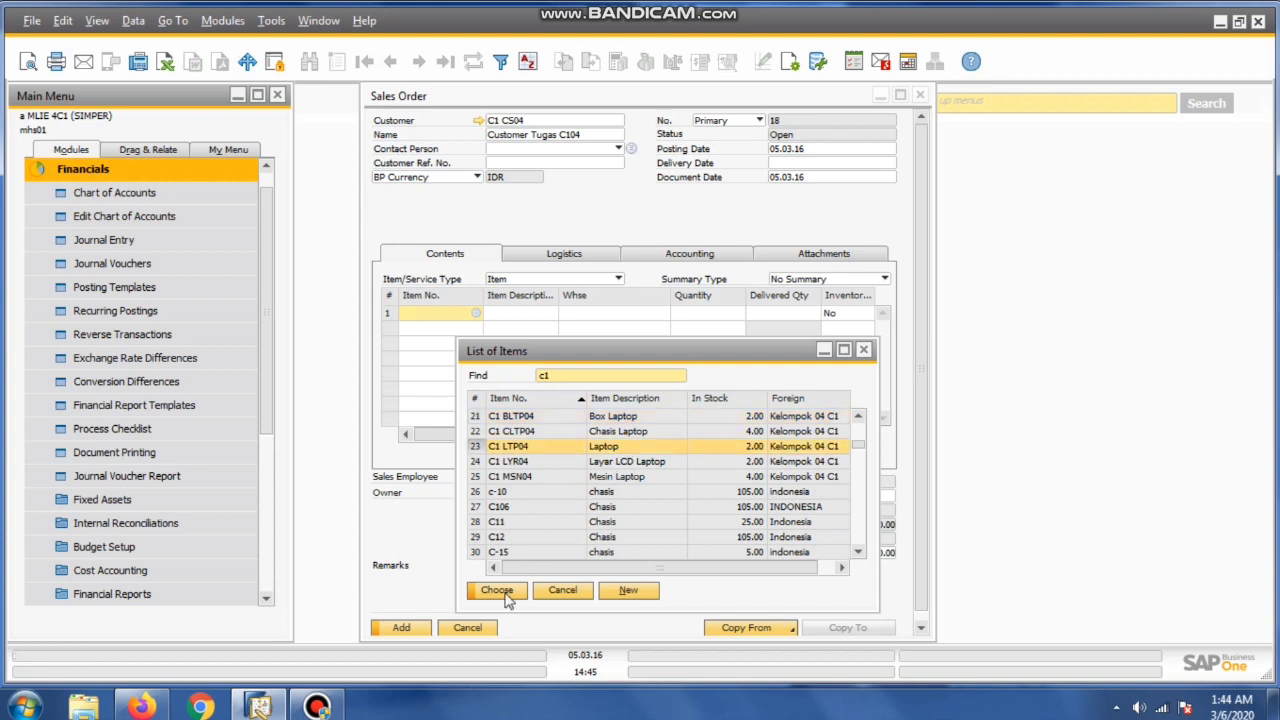
click(506, 592)
Set the Laptop row's warehouse to WHC104 and its quantity to 2
click(627, 315)
click(663, 314)
text(whc)
click(484, 479)
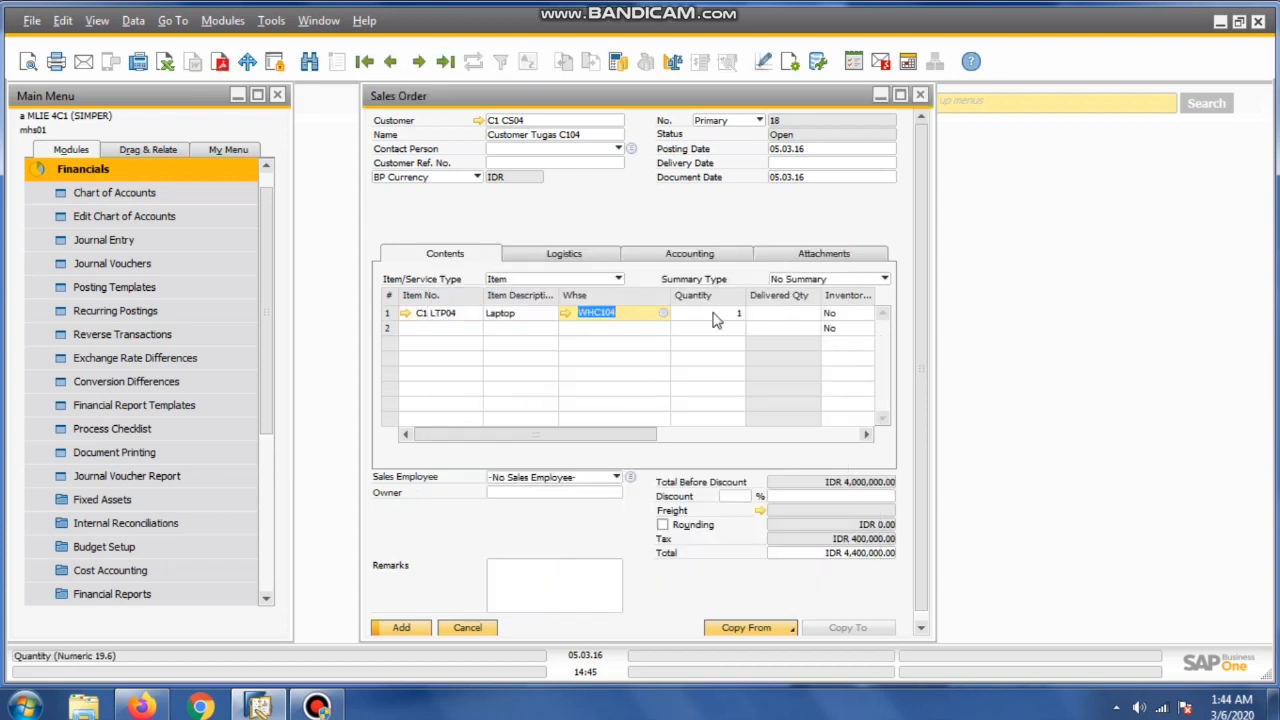
drag(608, 443, 815, 453)
Set the sales order's delivery date to 06.03.16 and add the order
click(890, 163)
click(905, 224)
scroll(713, 475, down, 1)
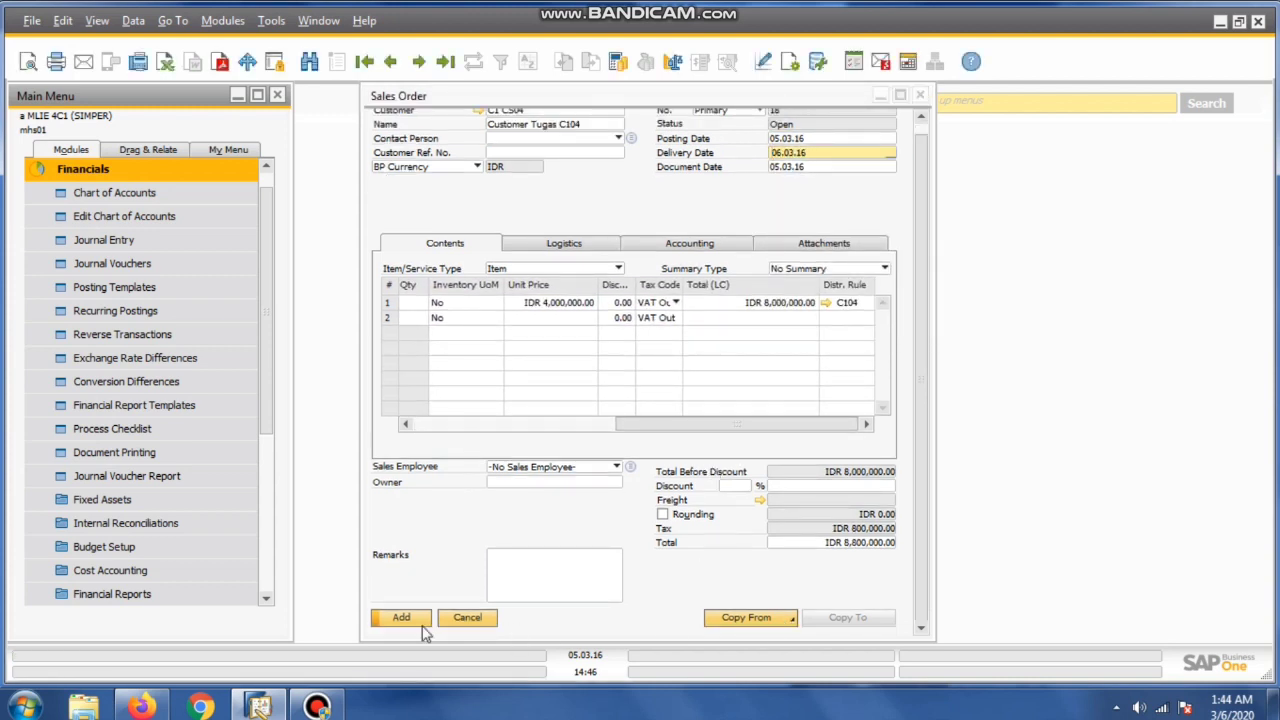
click(430, 396)
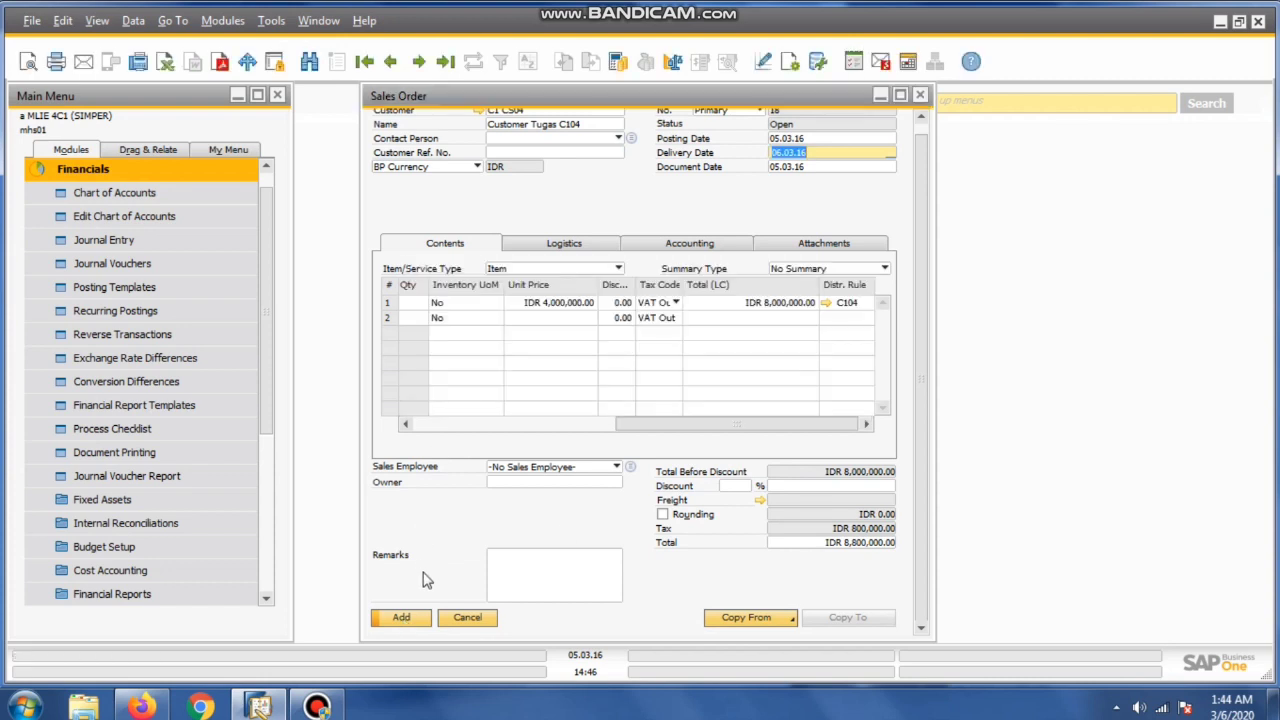
click(401, 617)
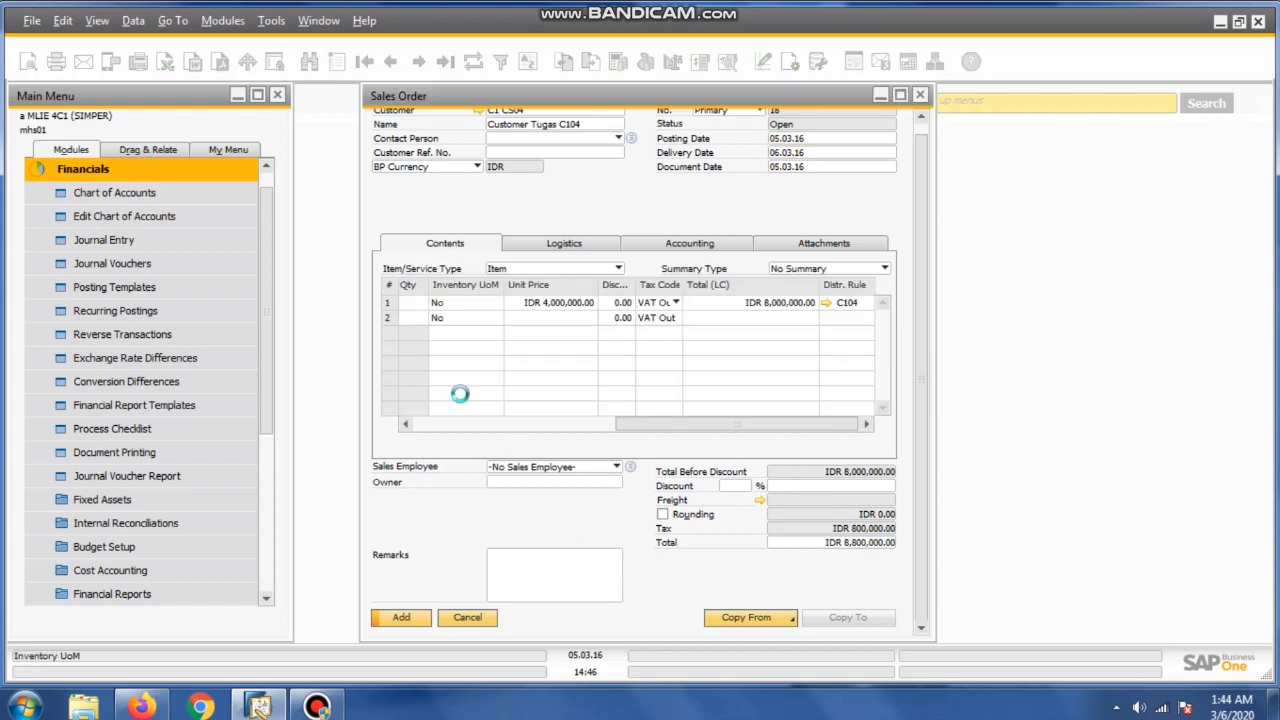
click(335, 697)
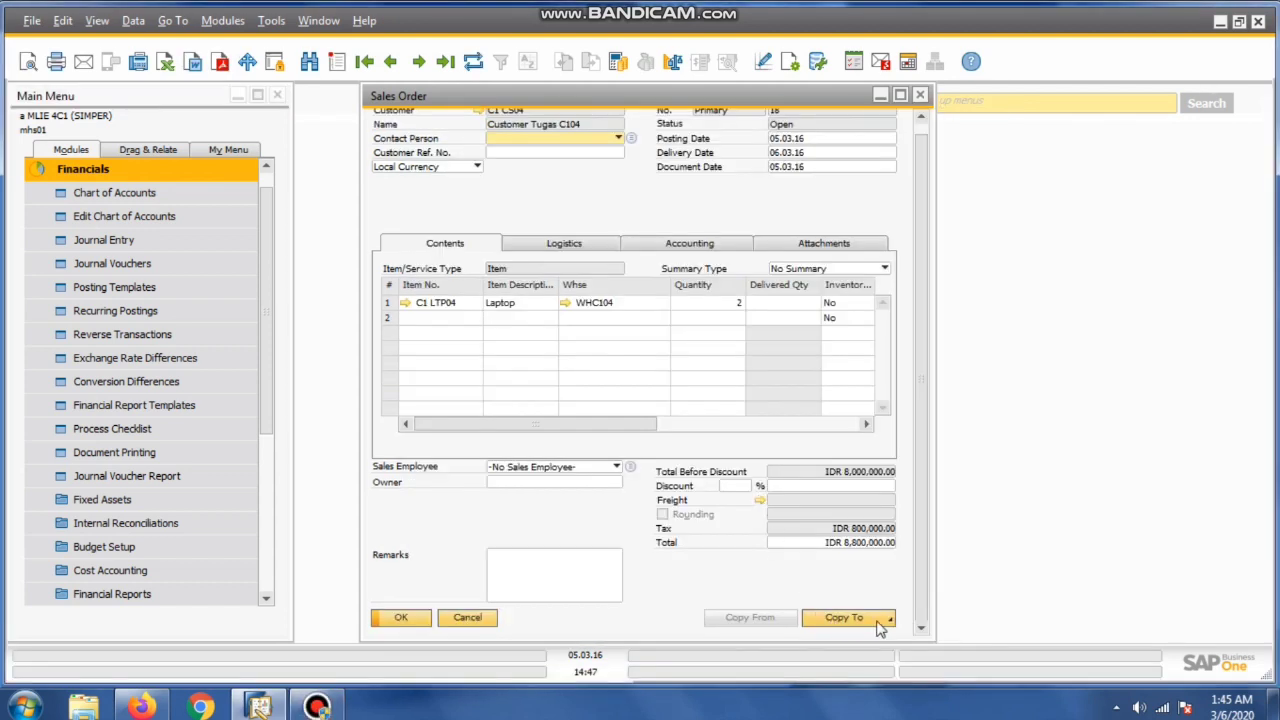
Copy the saved sales order for two laptops to a new delivery
click(880, 620)
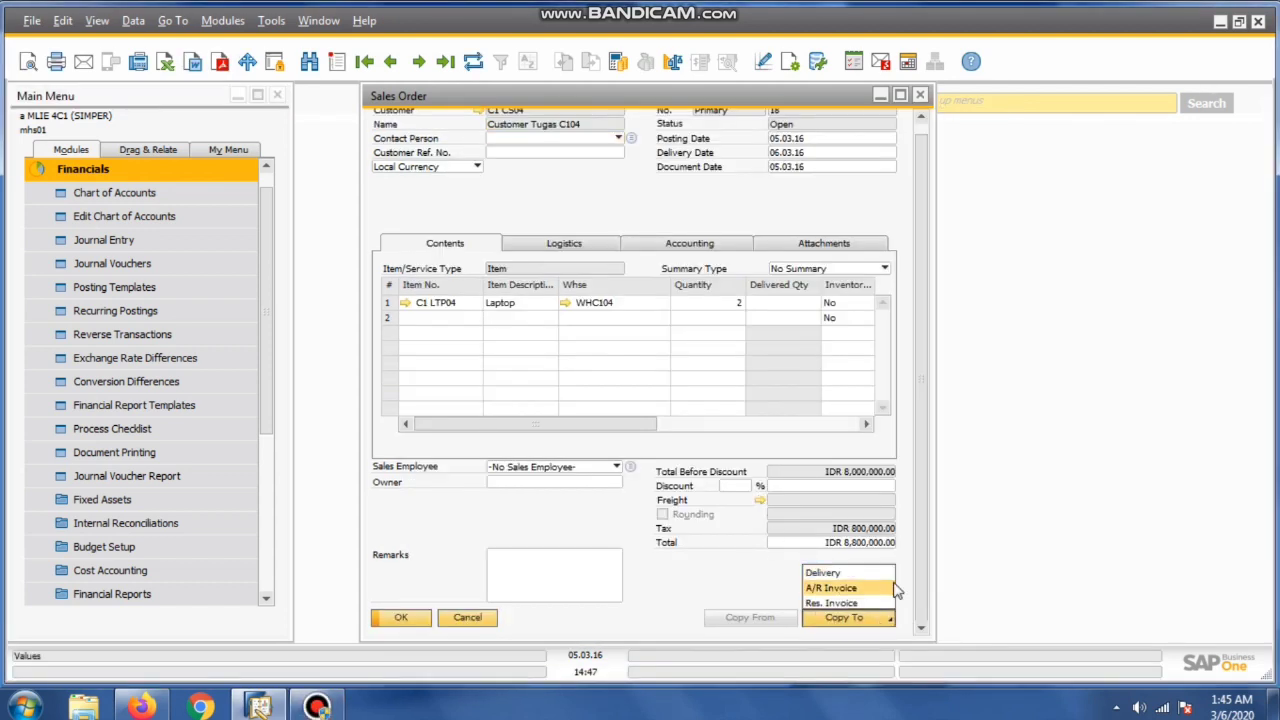
click(848, 580)
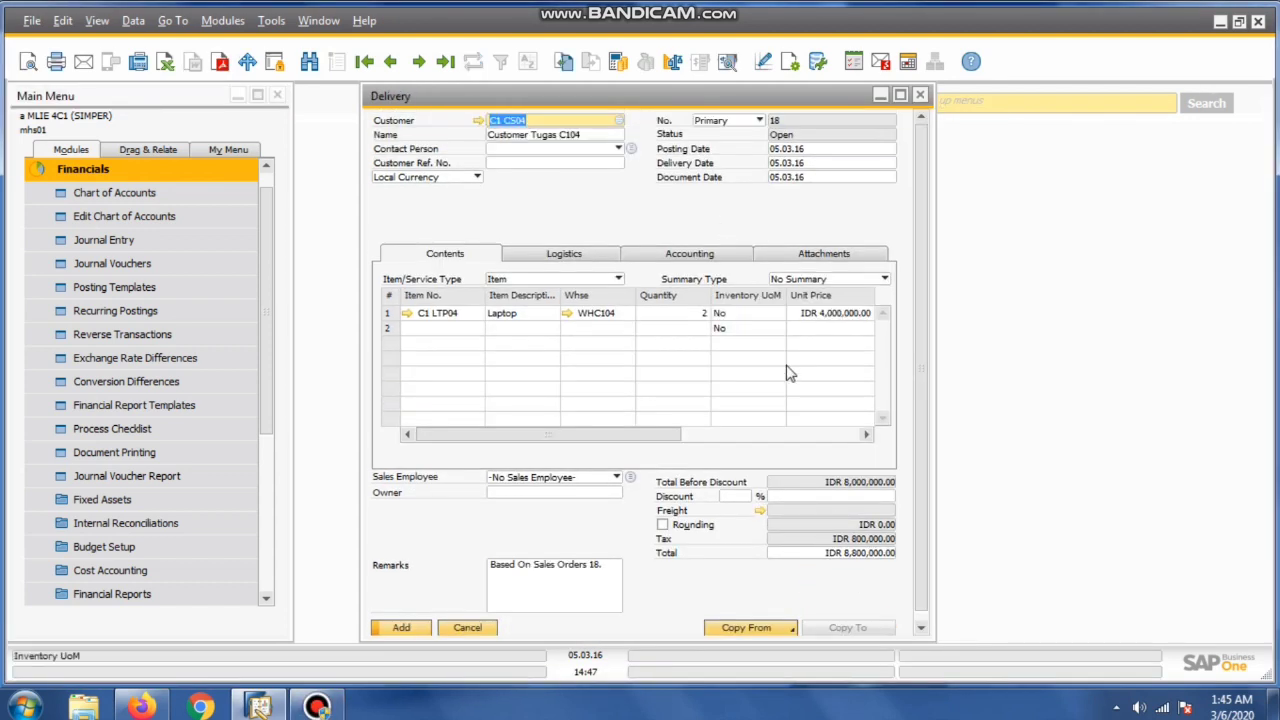
drag(645, 440, 825, 445)
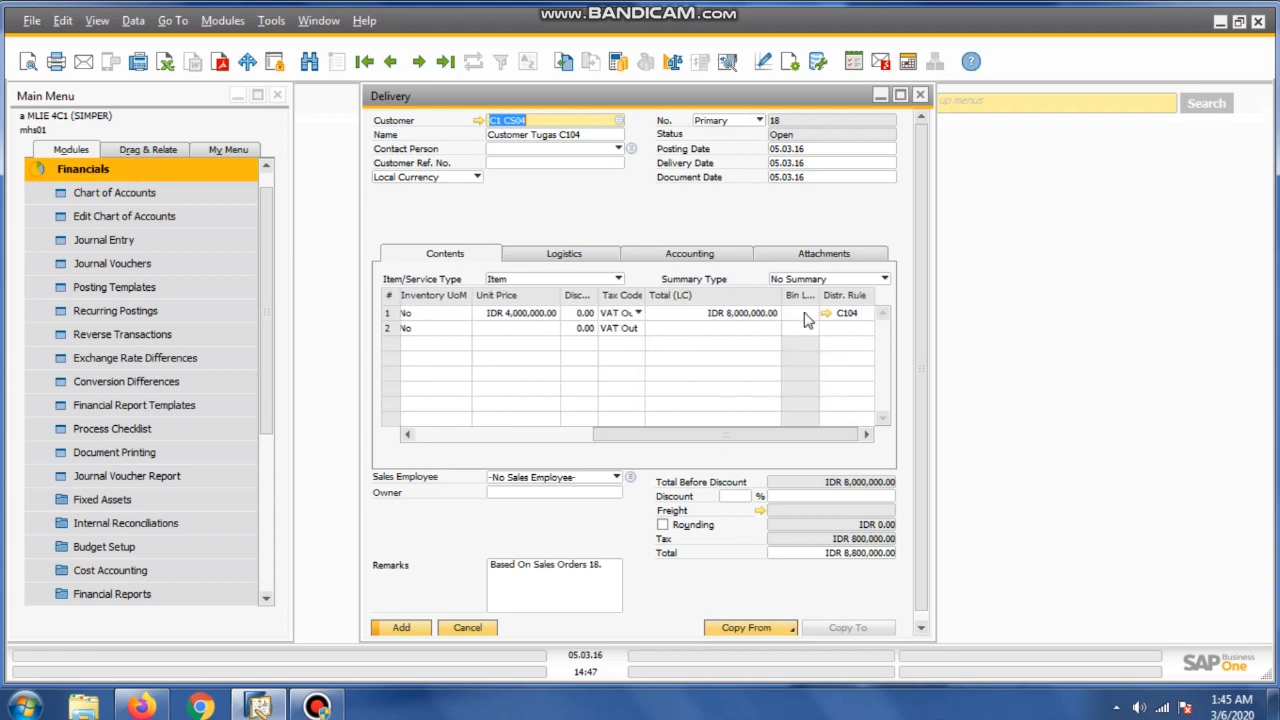
Submit the delivery and automatically select serial numbers 051 and 052 for the Laptop item
click(401, 630)
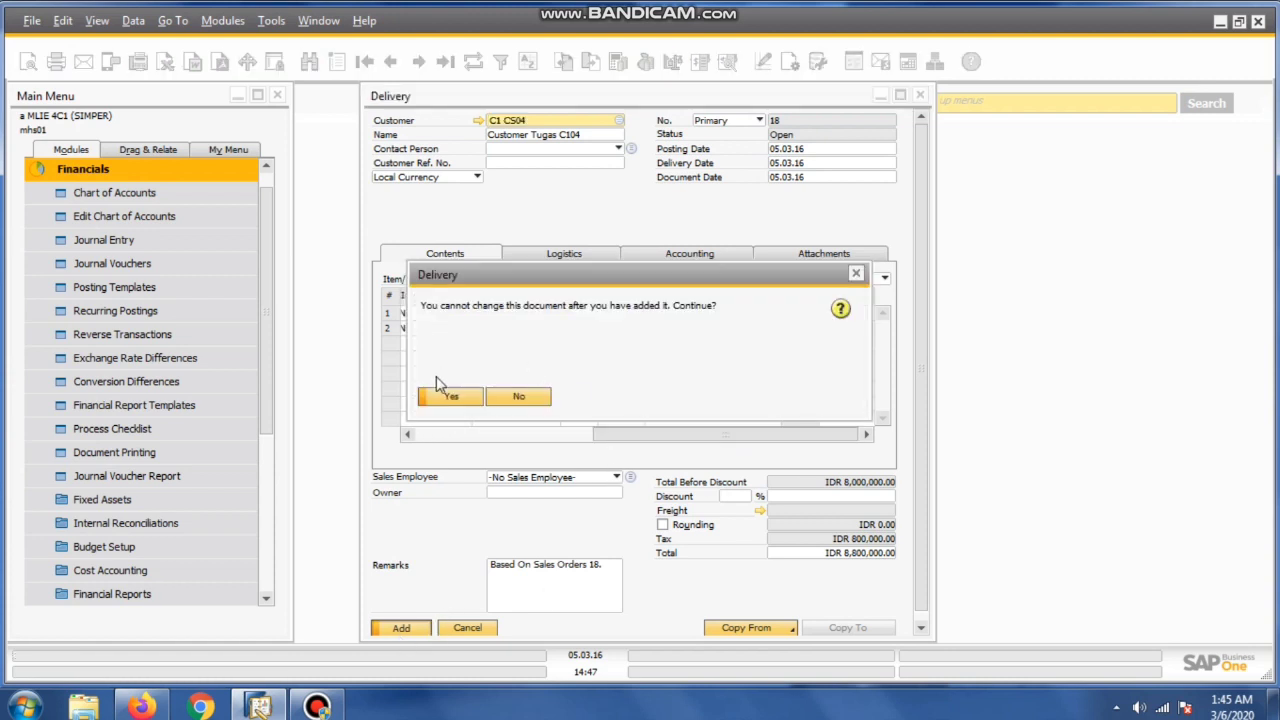
click(452, 397)
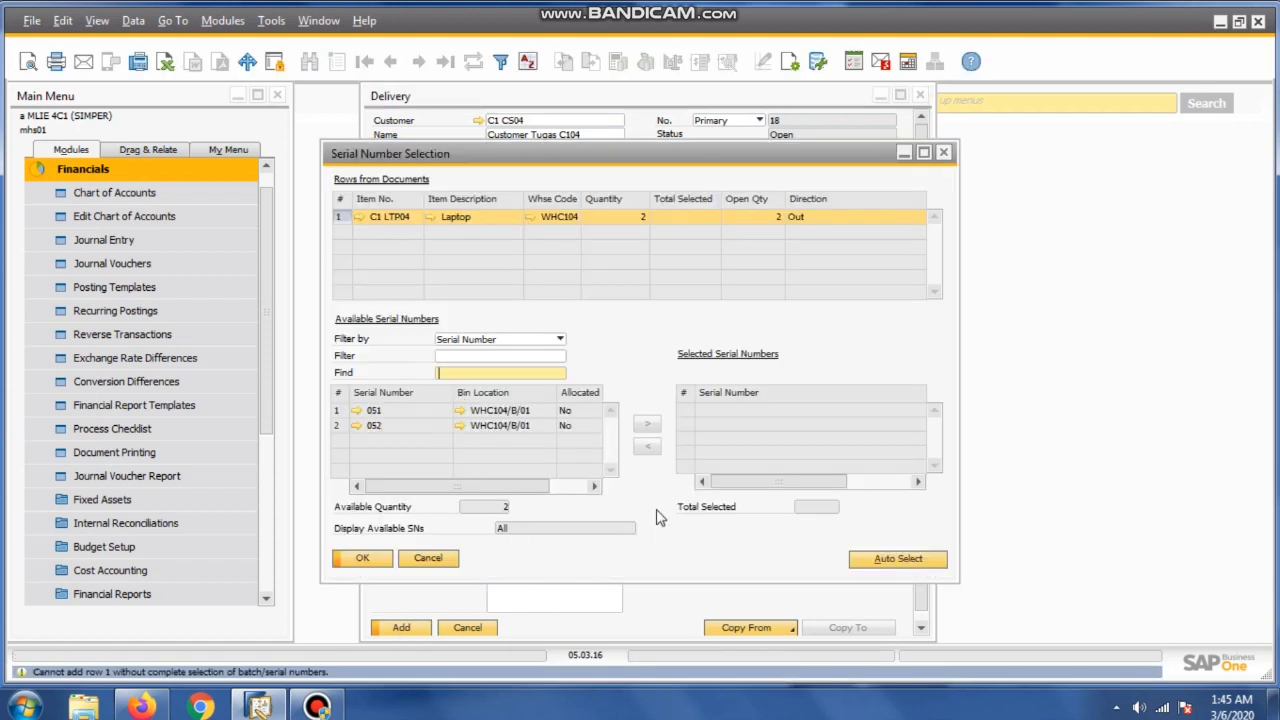
click(898, 558)
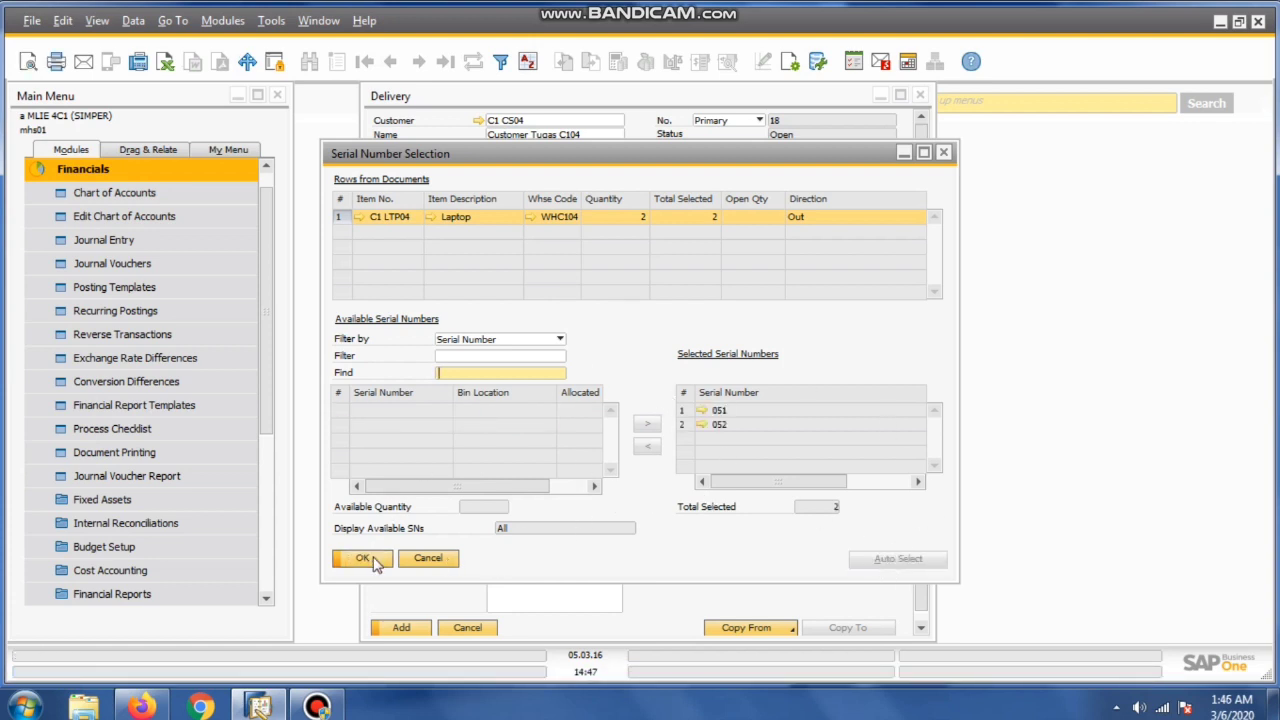
click(376, 563)
Add the delivery with its selected serial numbers and confirm the posting
scroll(418, 624, down, 1)
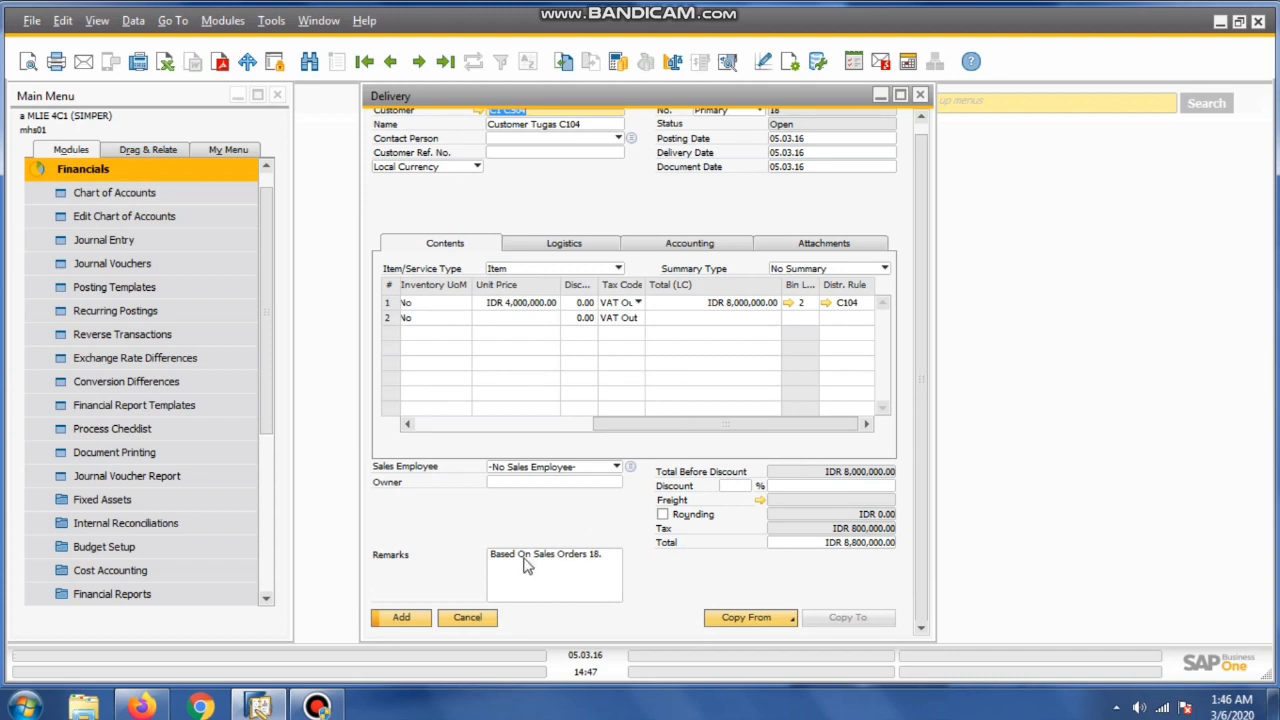
click(403, 617)
click(446, 397)
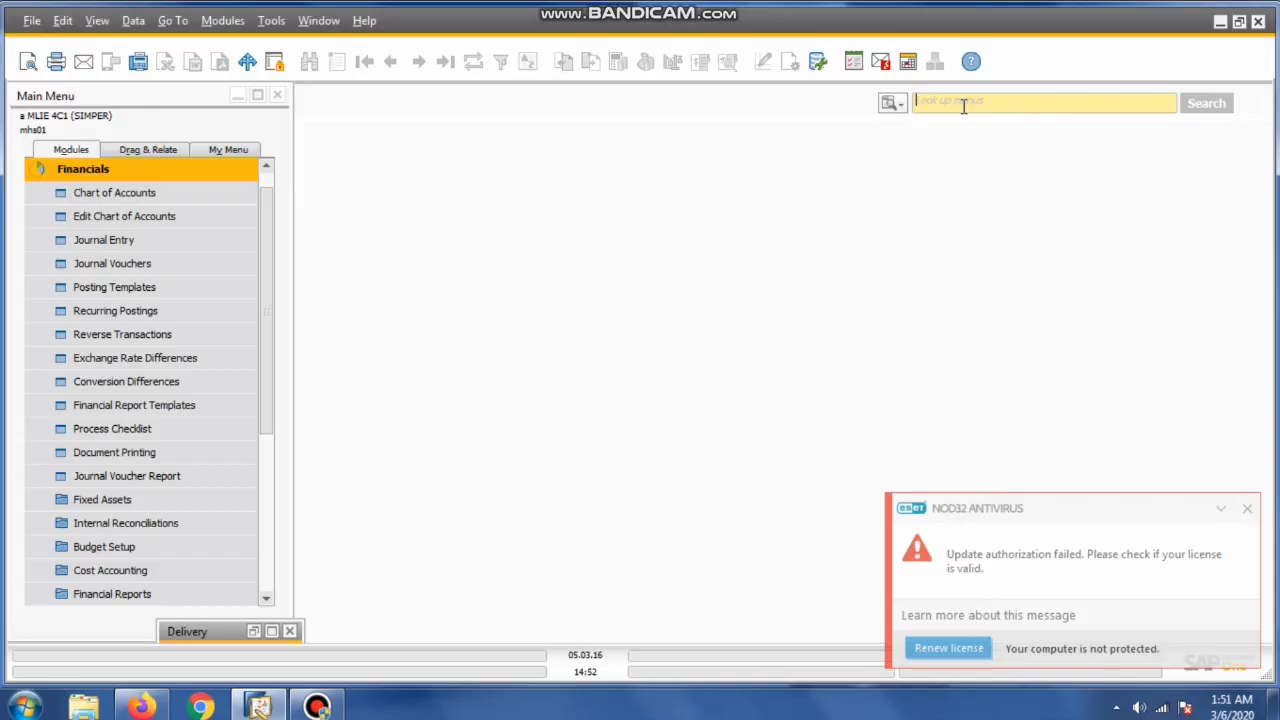
Open Incoming Payments and choose Customer Tugas C104 as the paying customer
text(INCO)
key(Return)
click(604, 151)
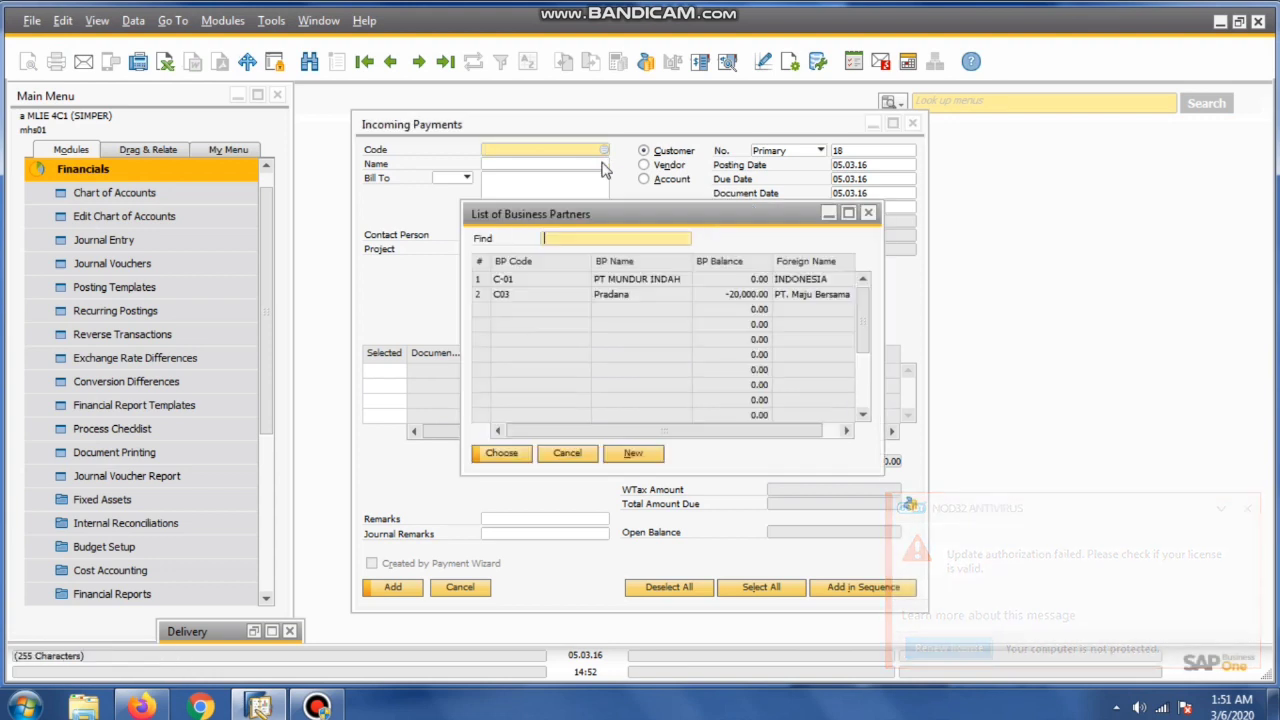
text(C1)
click(512, 453)
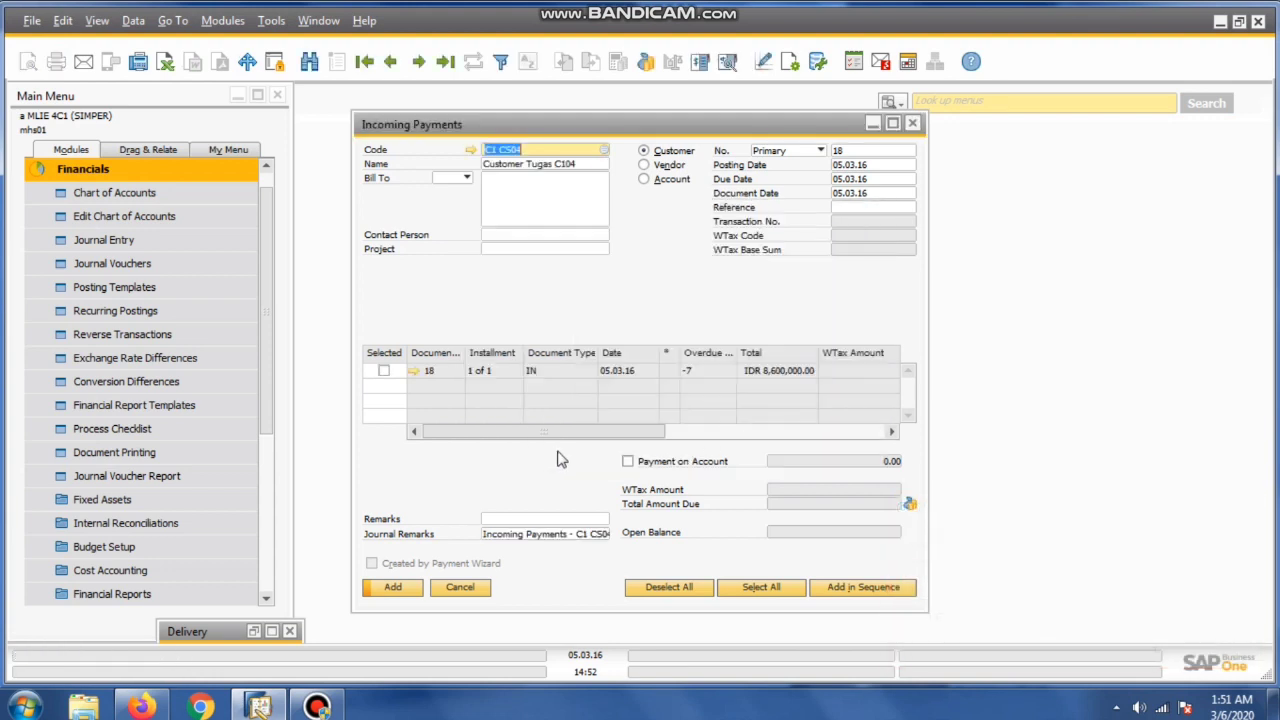
Check the delivery's total and enter 8,800,000 as a cash payment to the Petty Cash account
right_click(731, 338)
click(736, 325)
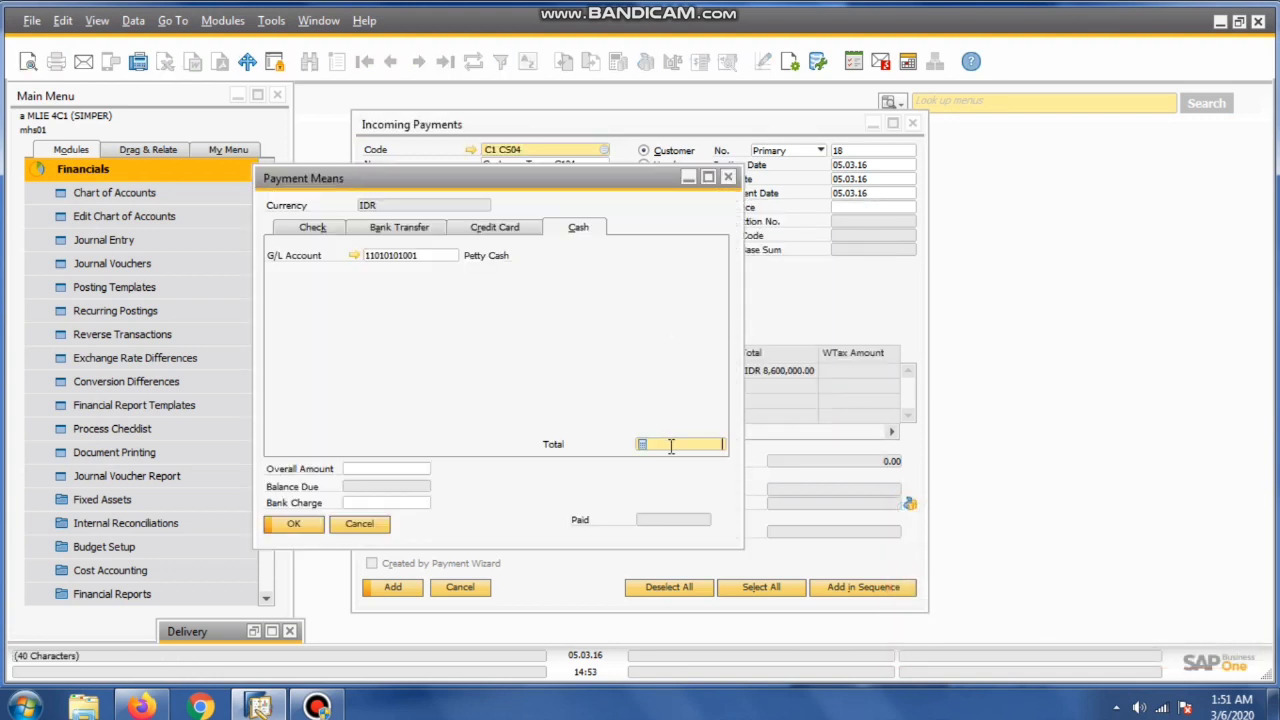
click(258, 634)
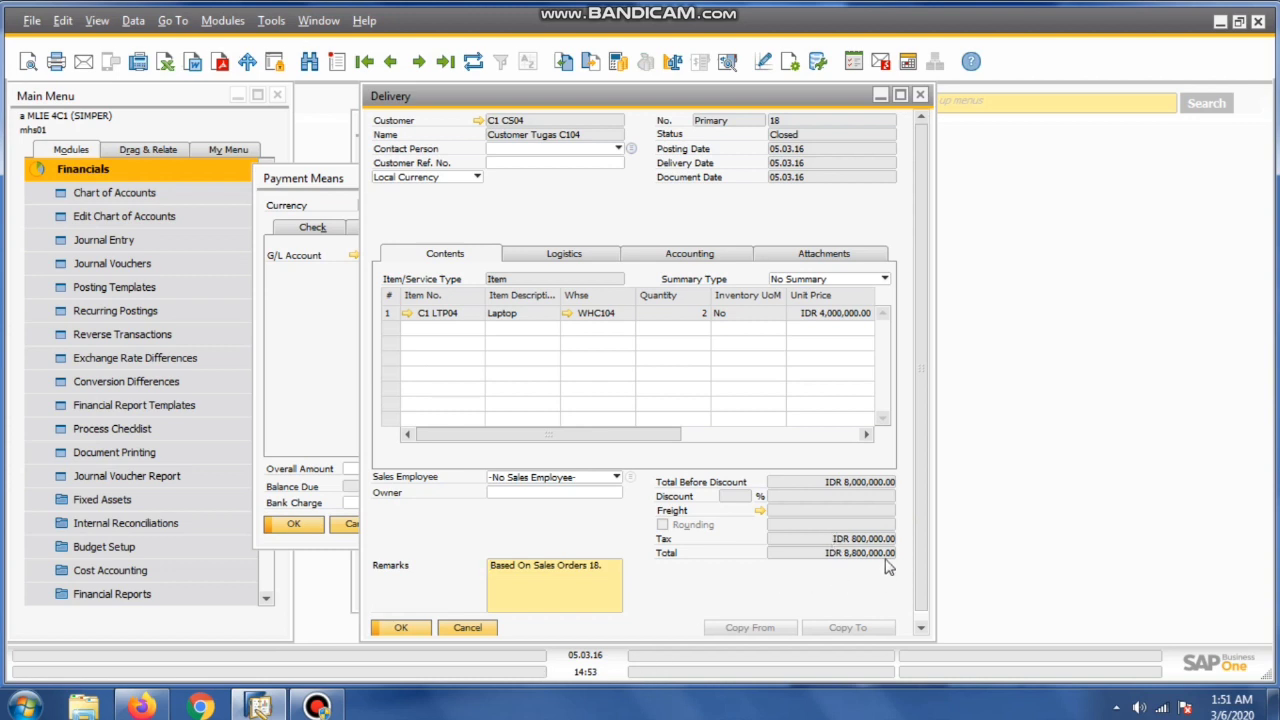
click(880, 95)
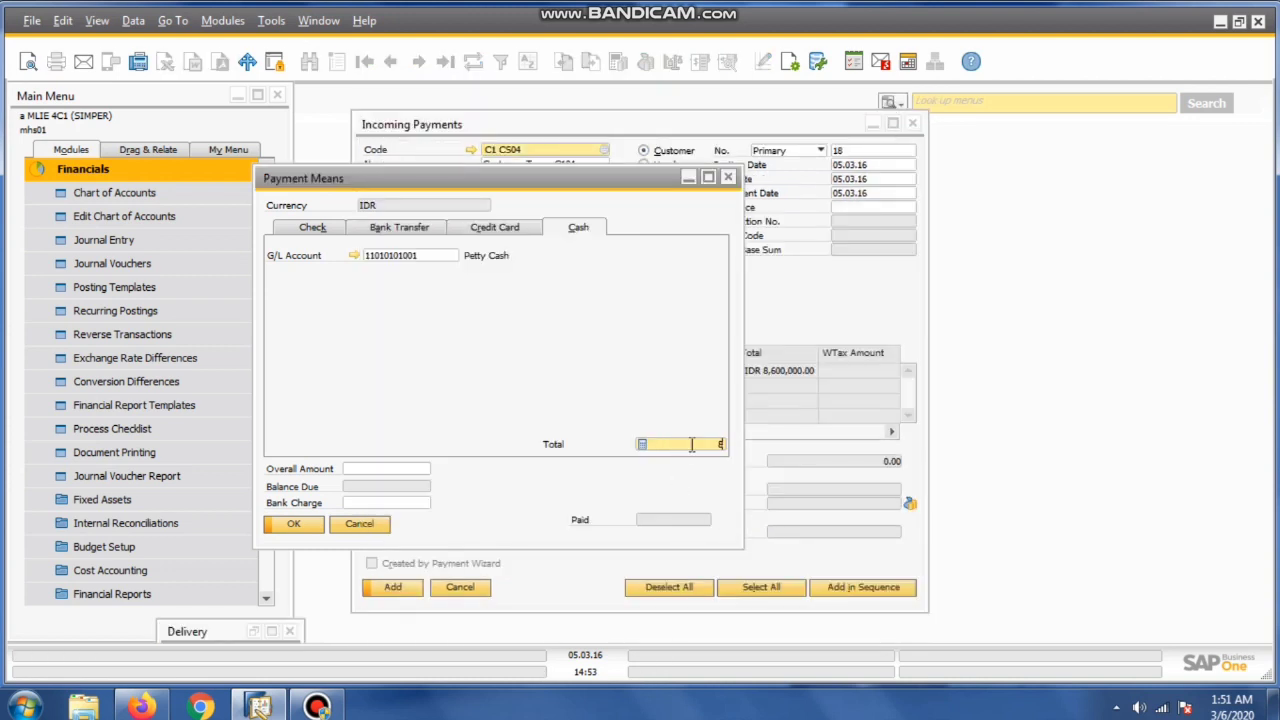
click(293, 525)
Select invoice 18 for payment, add the incoming payment and confirm the posting
drag(590, 432, 490, 436)
click(383, 371)
click(403, 588)
click(443, 373)
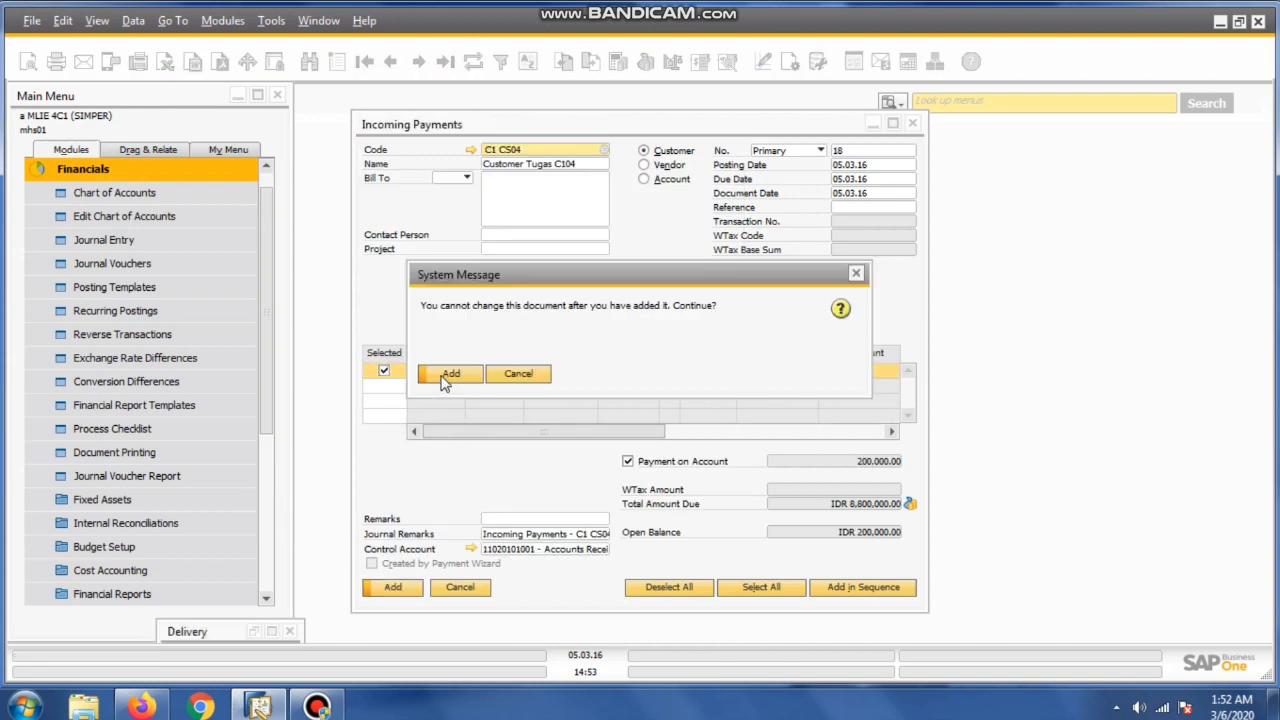
click(440, 373)
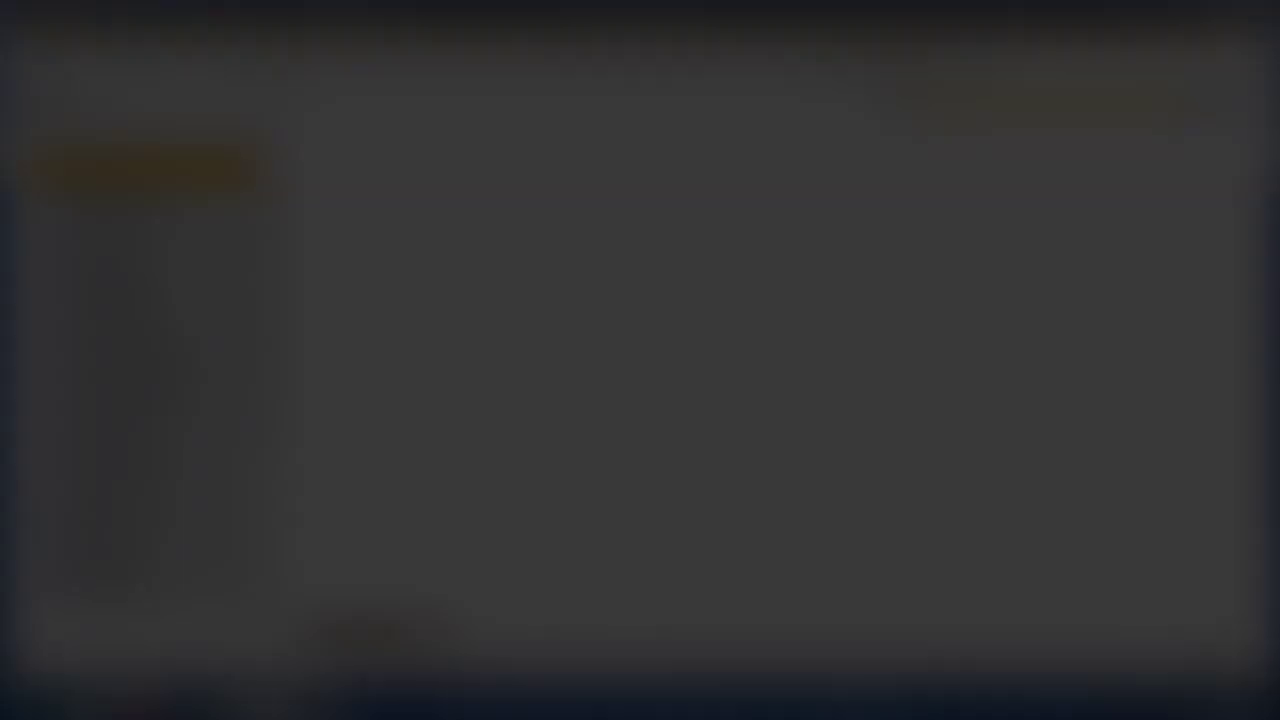
Find Inventory Counting with the search "inv cou" and go to existing counting document 21
text(cou)
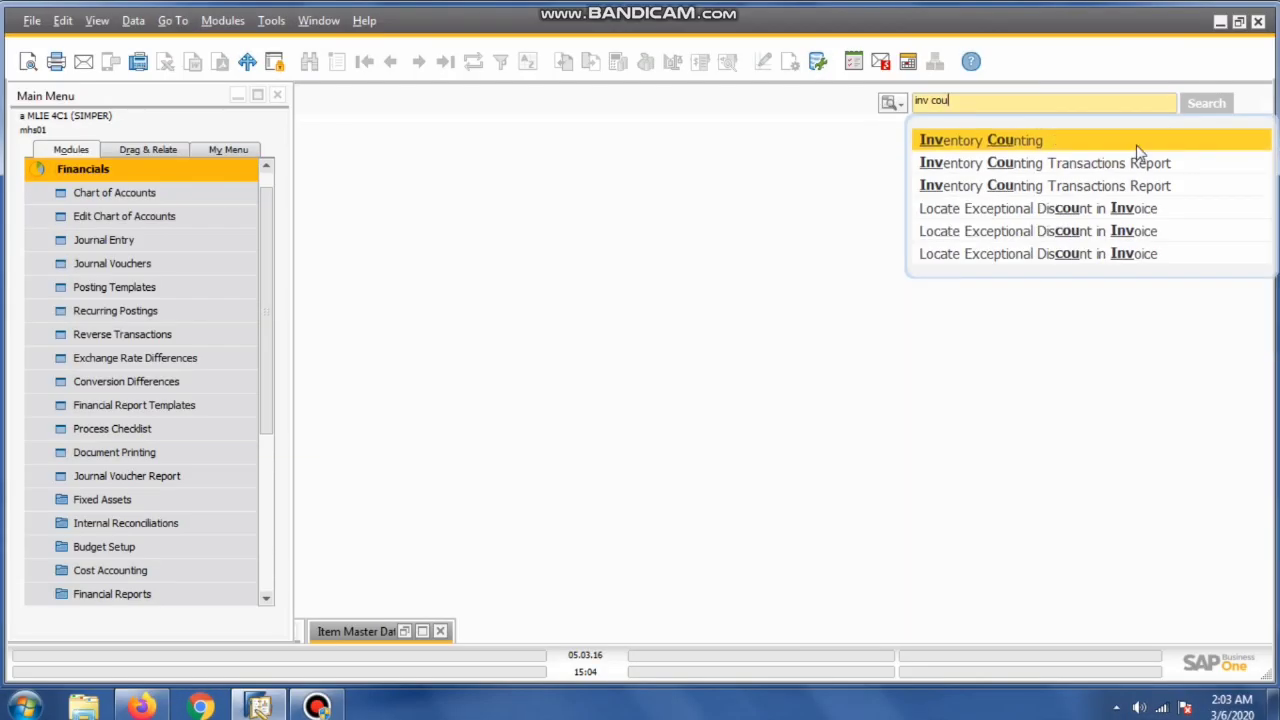
key(Return)
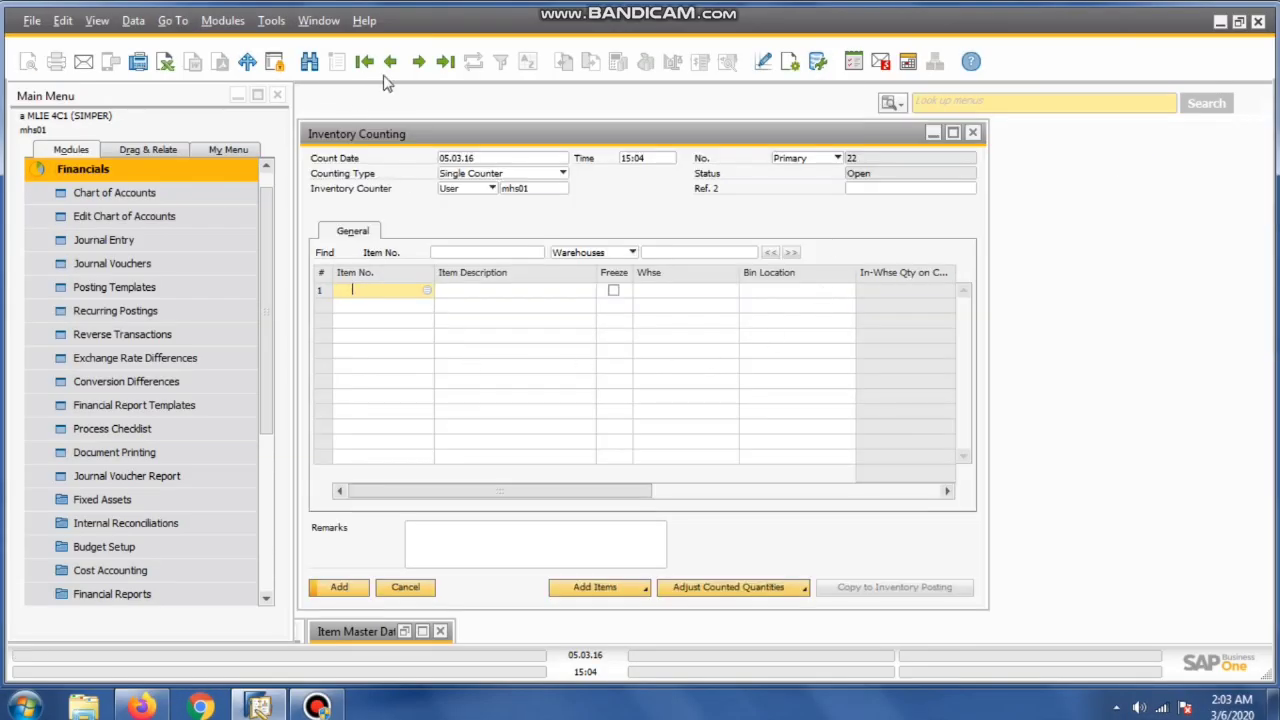
click(391, 63)
Set the counted quantity in row 5 to 3, mark the first five rows as counted and save the inventory count
drag(542, 487, 822, 290)
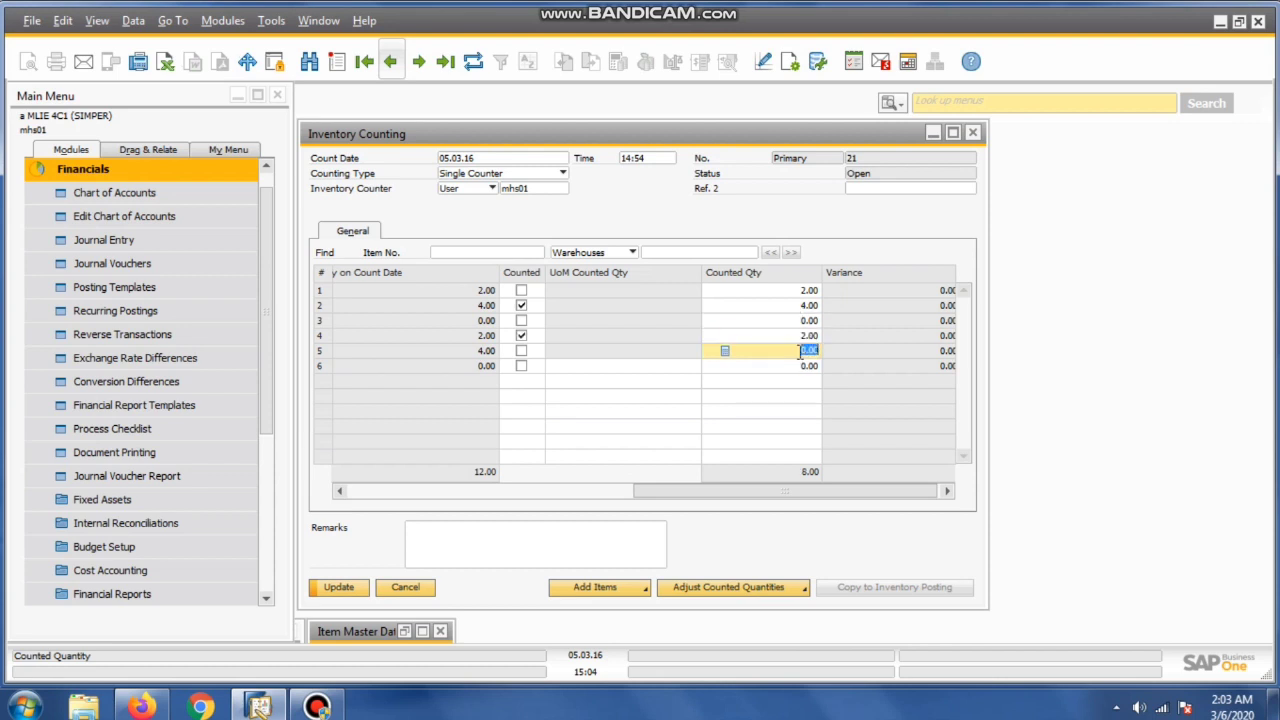
drag(800, 497, 838, 511)
text(3)
click(317, 707)
click(944, 120)
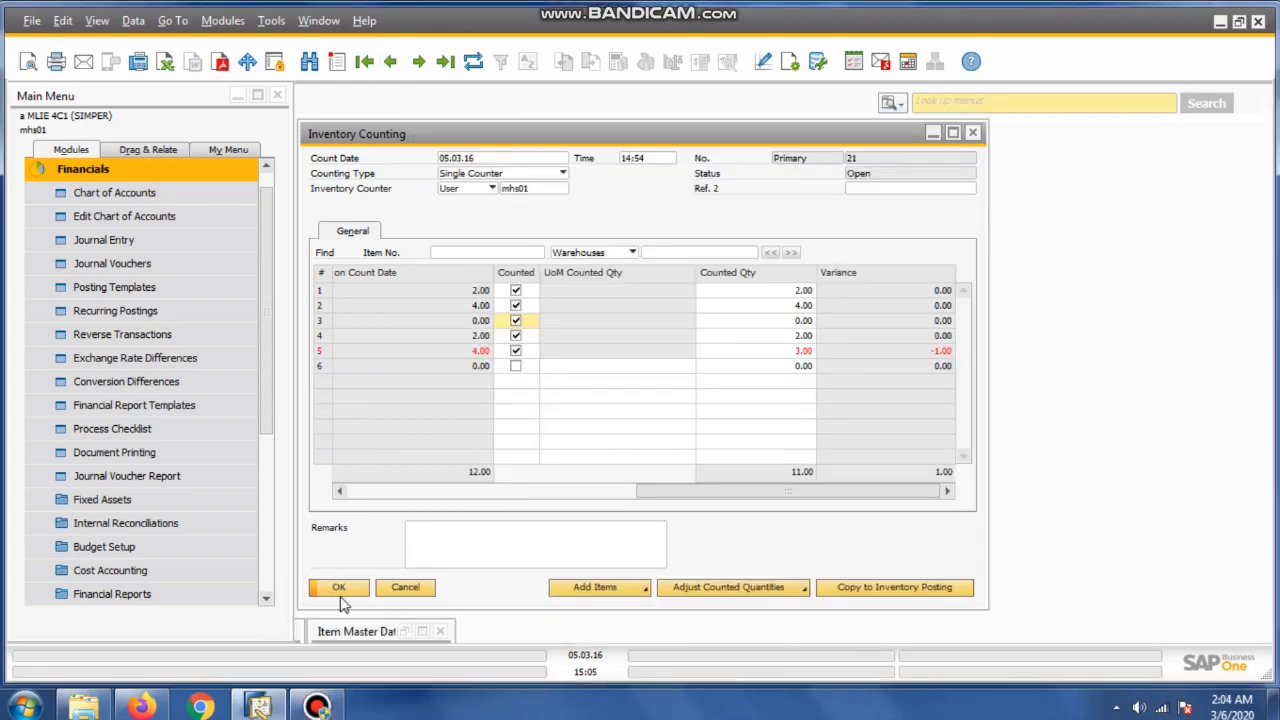
click(343, 598)
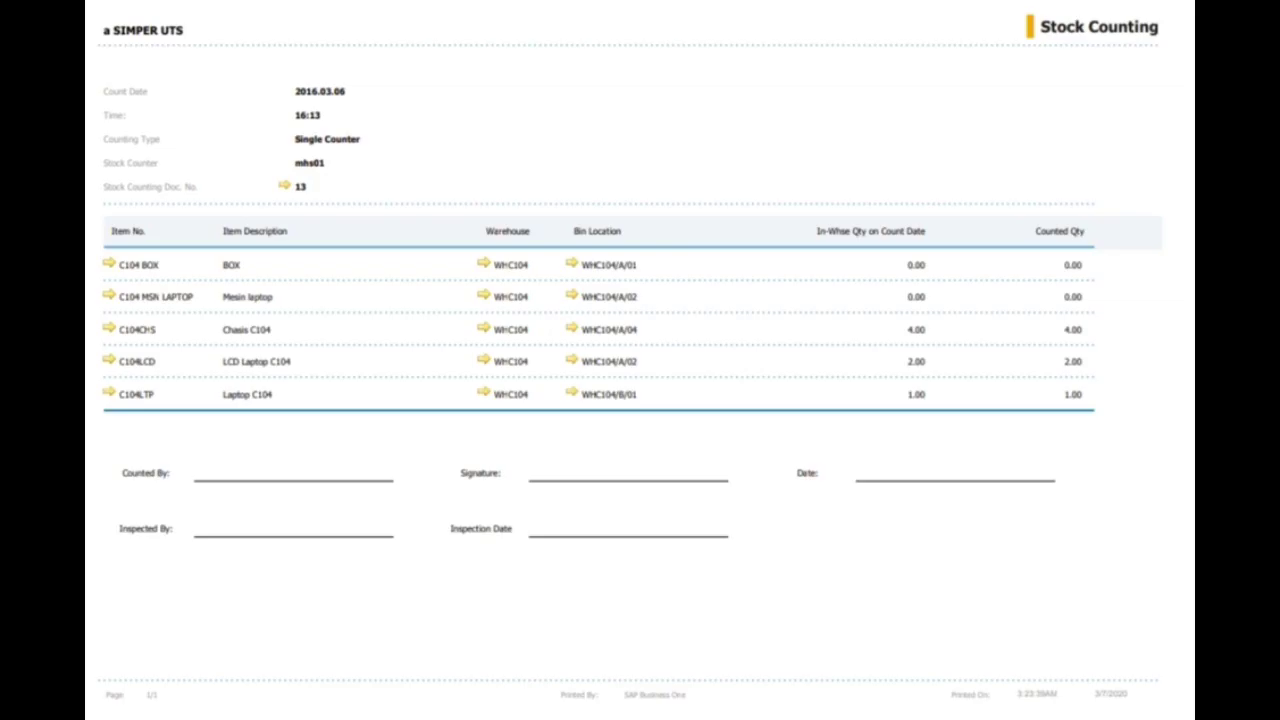